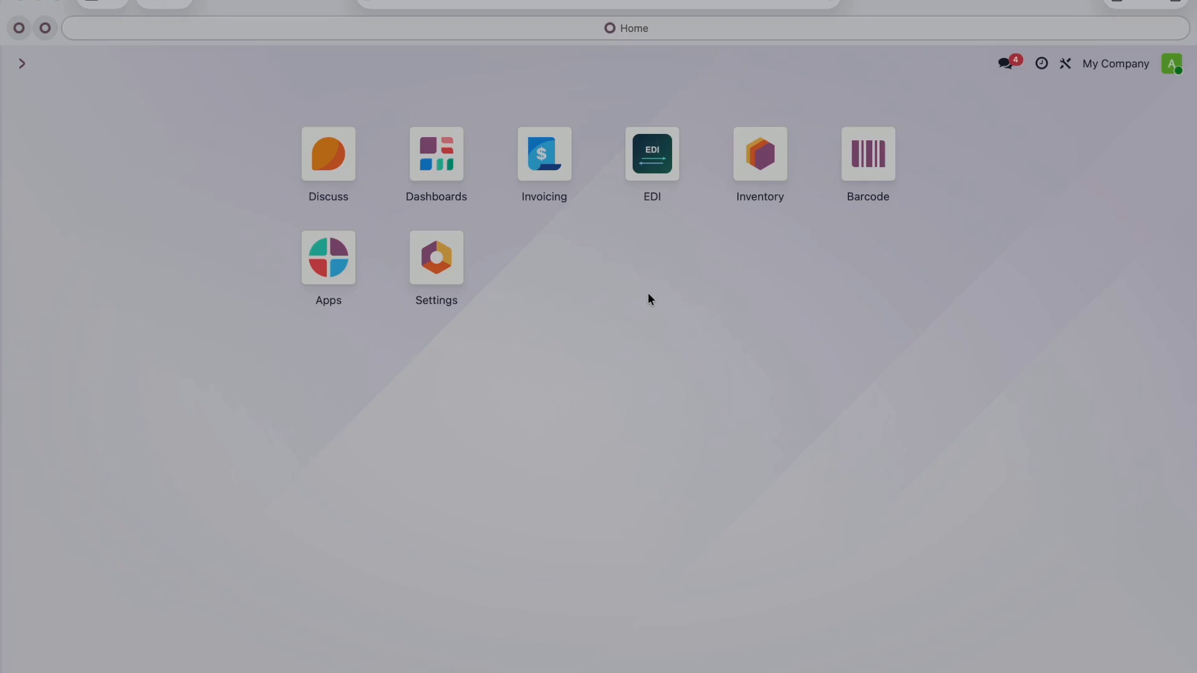
Open the EDI channels list and review the inbound and outbound settings of the Webhook Online Shop channel.
{"action": "left_click", "coordinate": [648, 163]}
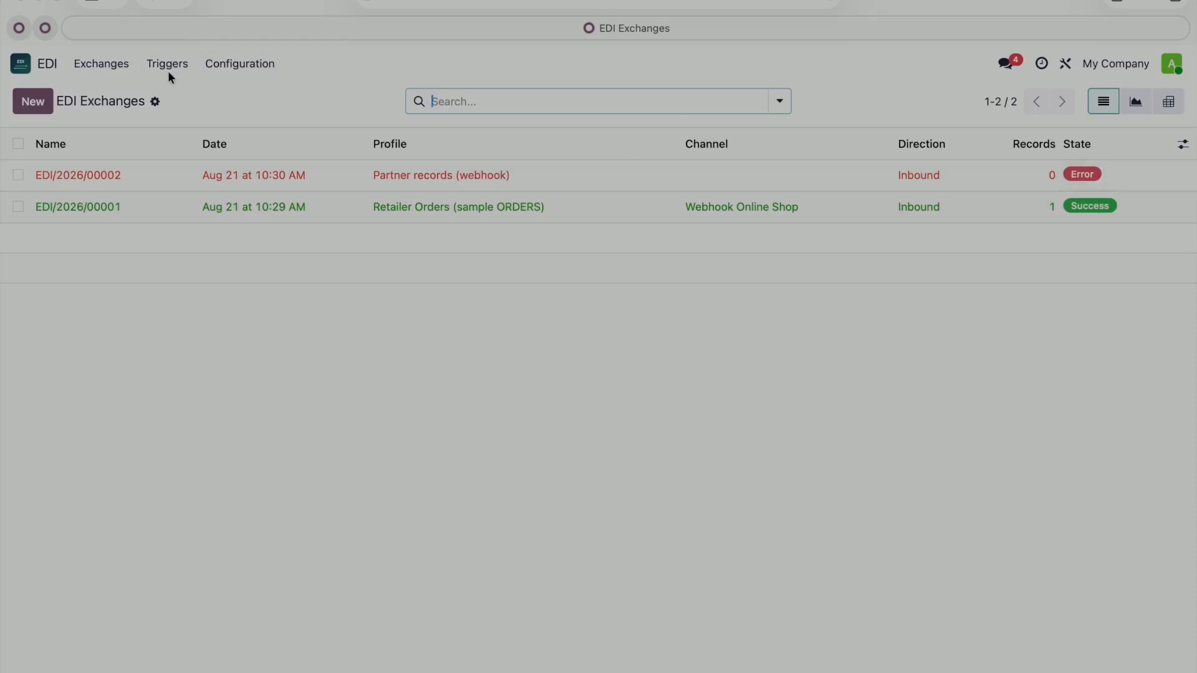
{"action": "left_click", "coordinate": [231, 65]}
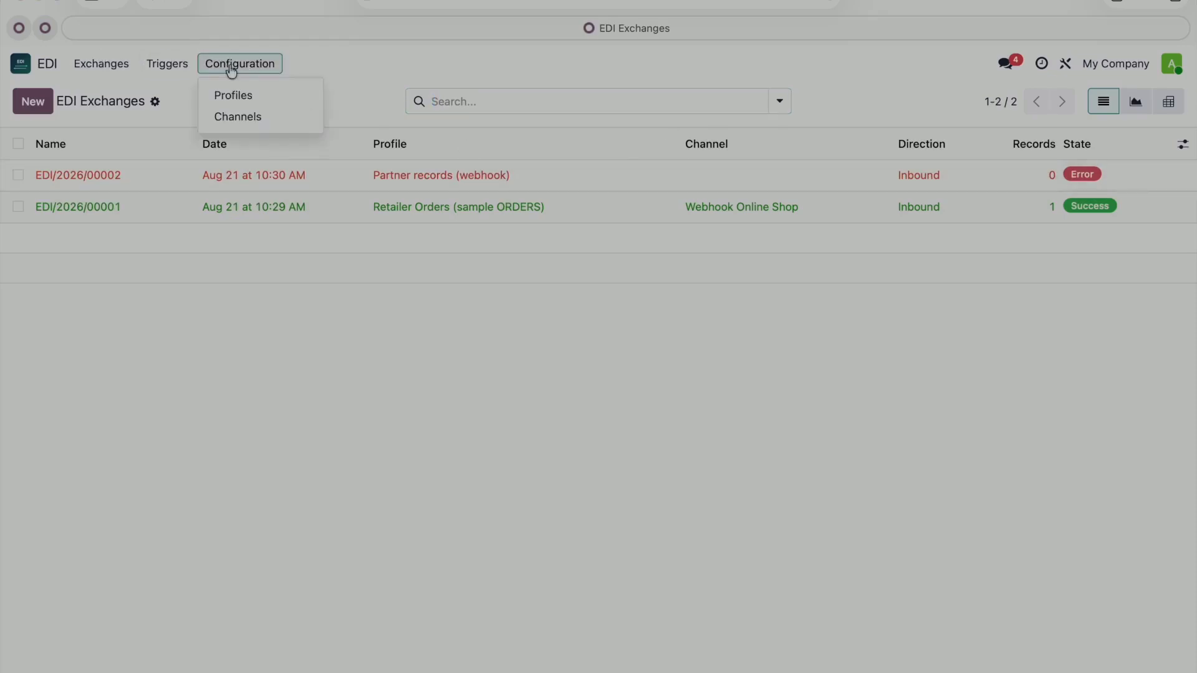
{"action": "left_click", "coordinate": [246, 119]}
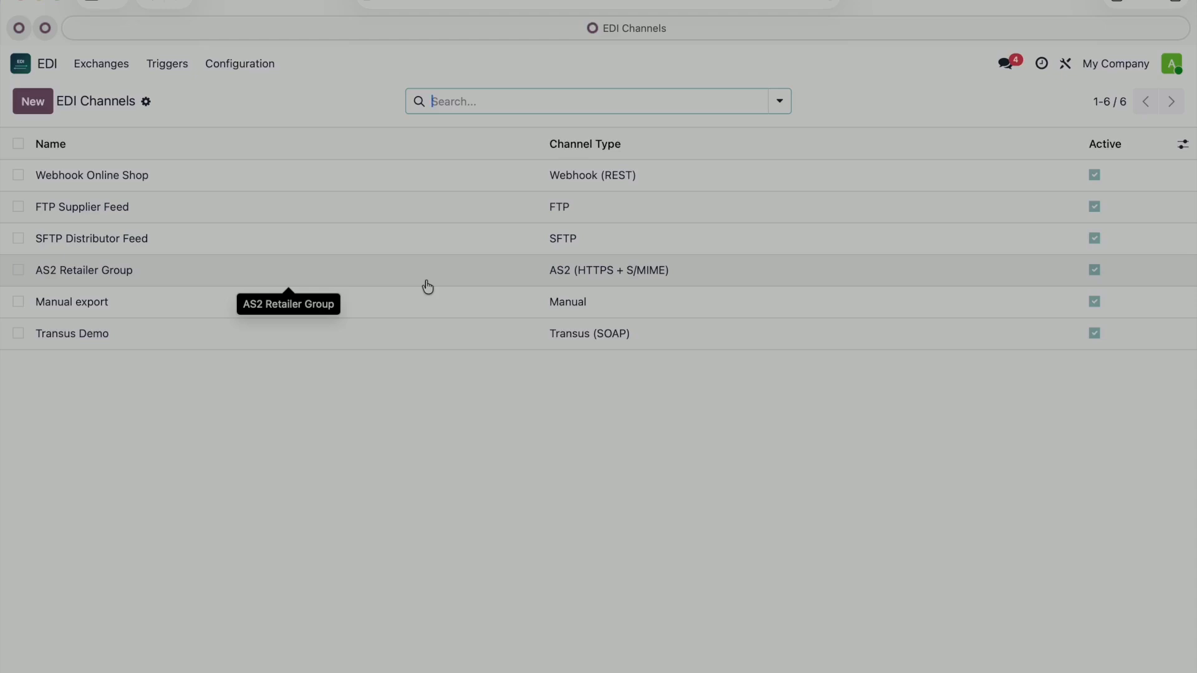
{"action": "left_click", "coordinate": [420, 179]}
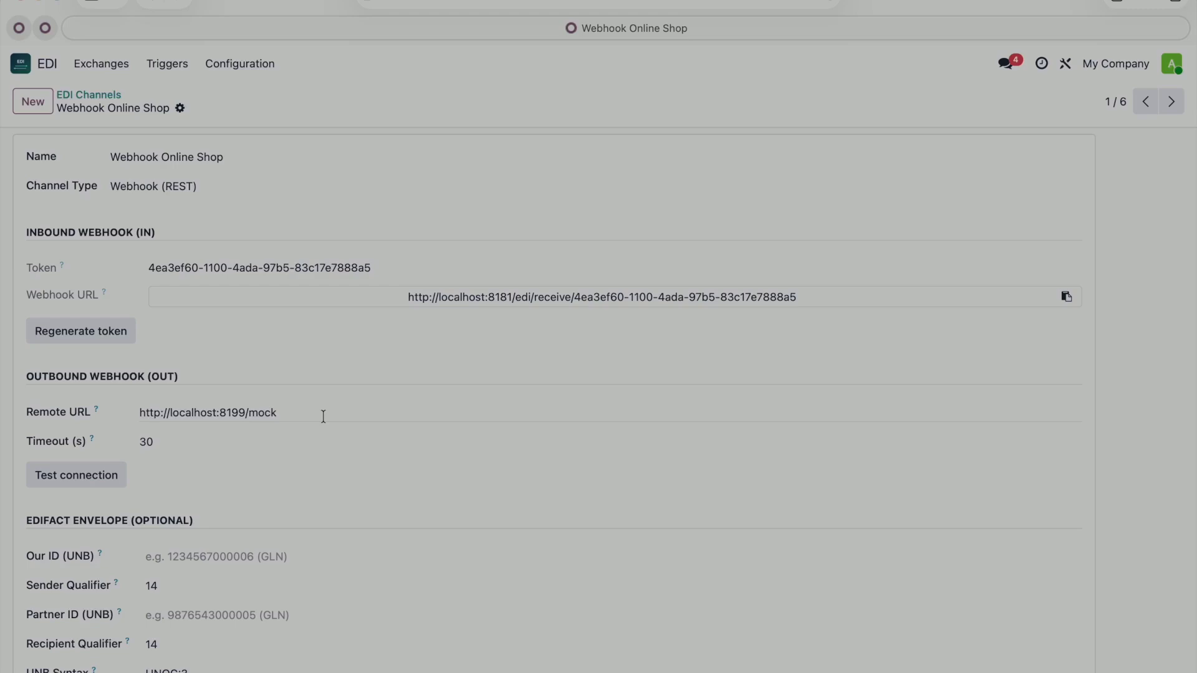
Review the connection, folder and outbound file settings of the FTP Supplier Feed and SFTP Distributor Feed channels.
{"action": "left_click", "coordinate": [1171, 103]}
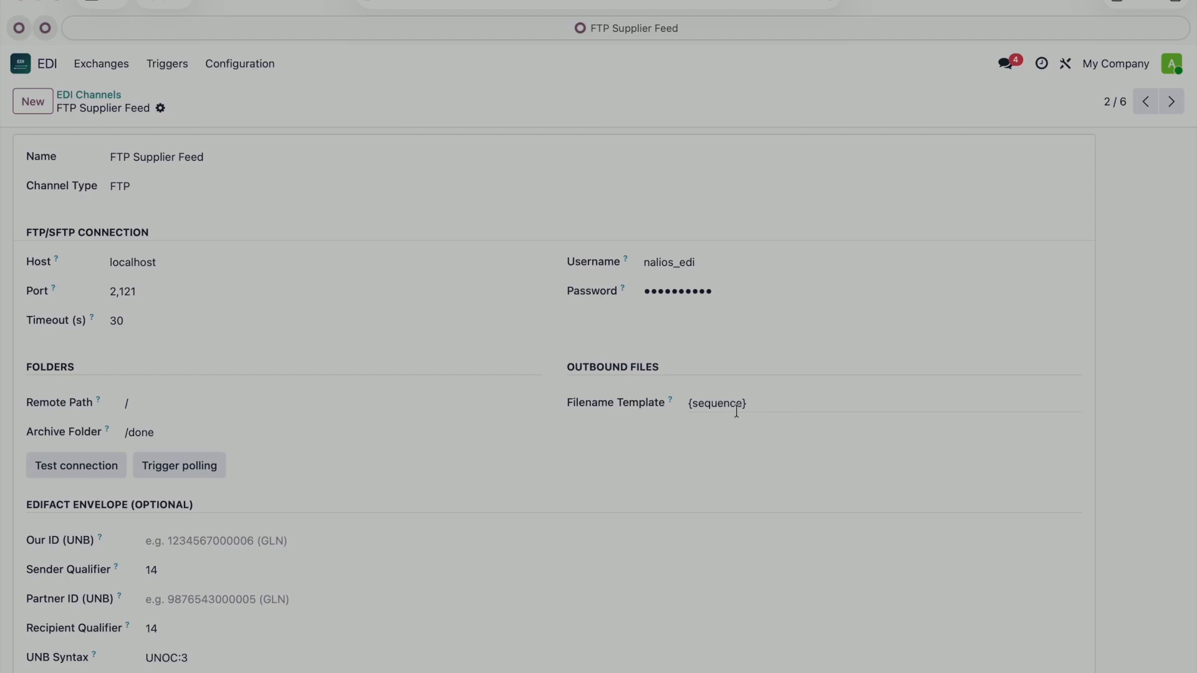
{"action": "mouse_move", "coordinate": [672, 402]}
{"action": "left_click", "coordinate": [1171, 101]}
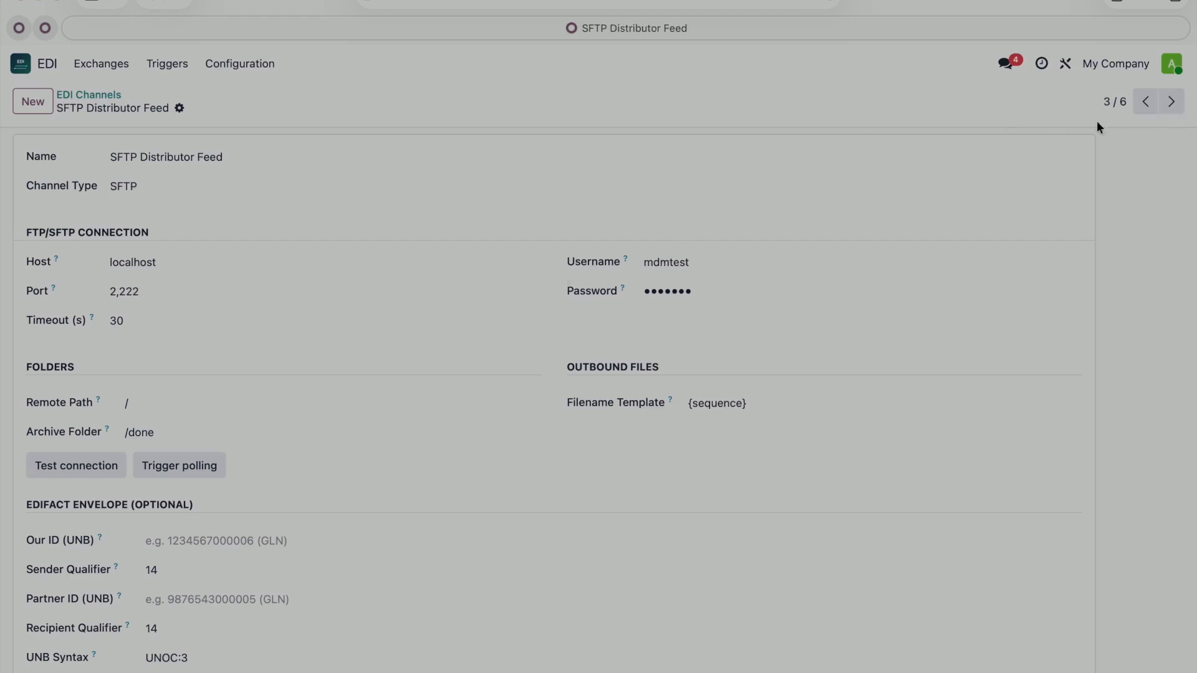
Examine the AS2 Retailer Group channel's AS2 and certificate settings, and view the Manual export channel.
{"action": "left_click", "coordinate": [1175, 105]}
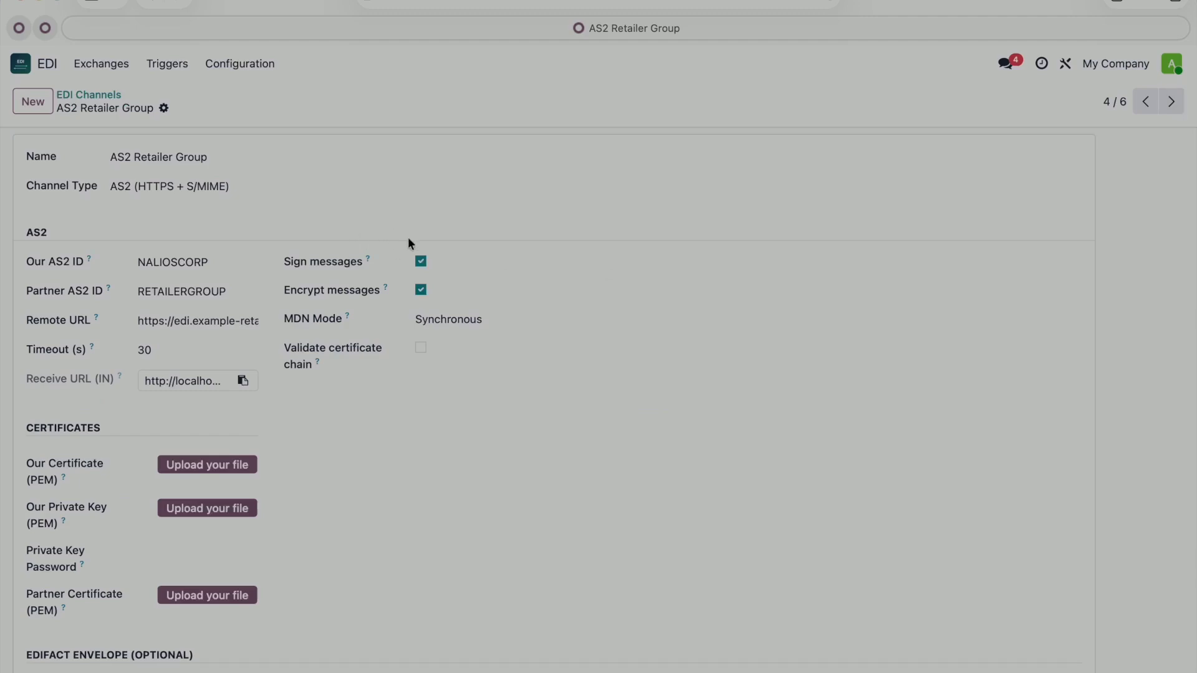
{"action": "scroll", "coordinate": [410, 244], "scroll_direction": "down", "scroll_amount": 1}
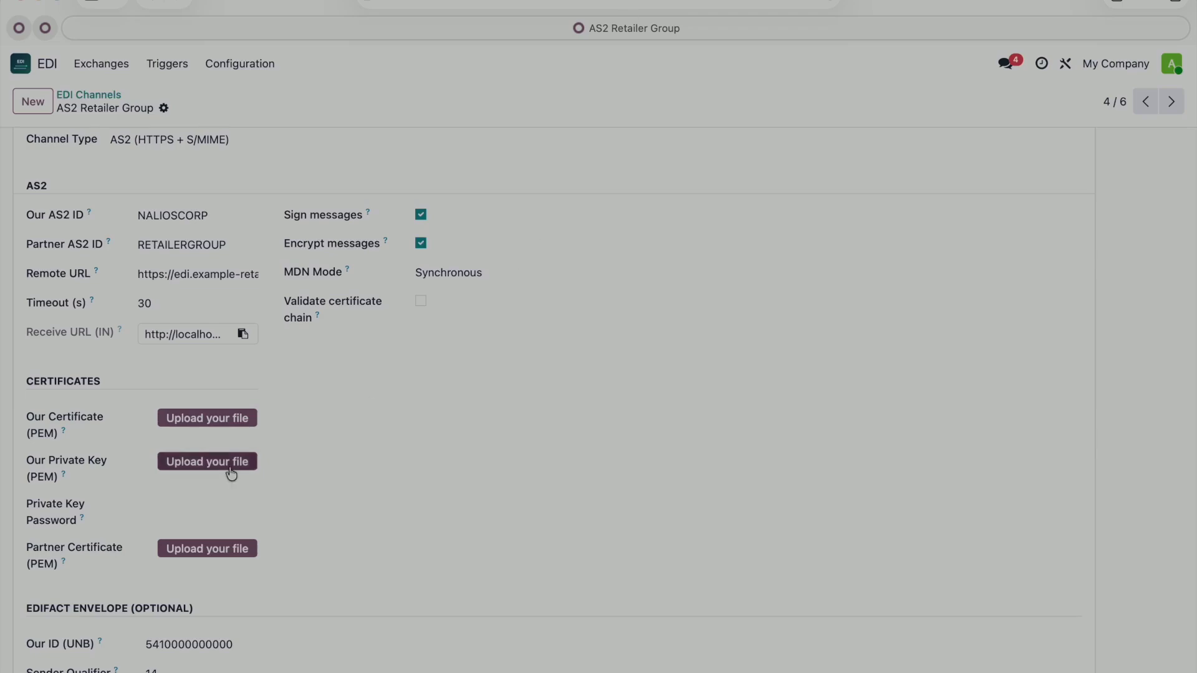
{"action": "scroll", "coordinate": [225, 461], "scroll_direction": "down", "scroll_amount": 1}
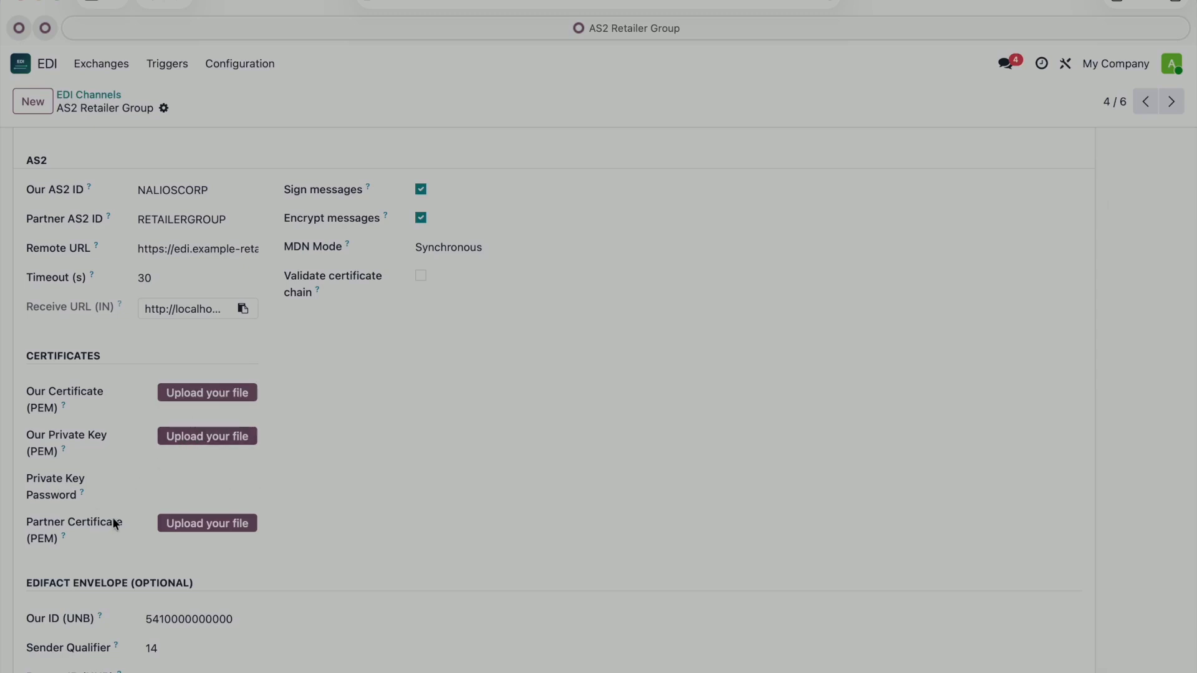
{"action": "scroll", "coordinate": [114, 523], "scroll_direction": "down", "scroll_amount": 2}
{"action": "scroll", "coordinate": [381, 346], "scroll_direction": "up", "scroll_amount": 3}
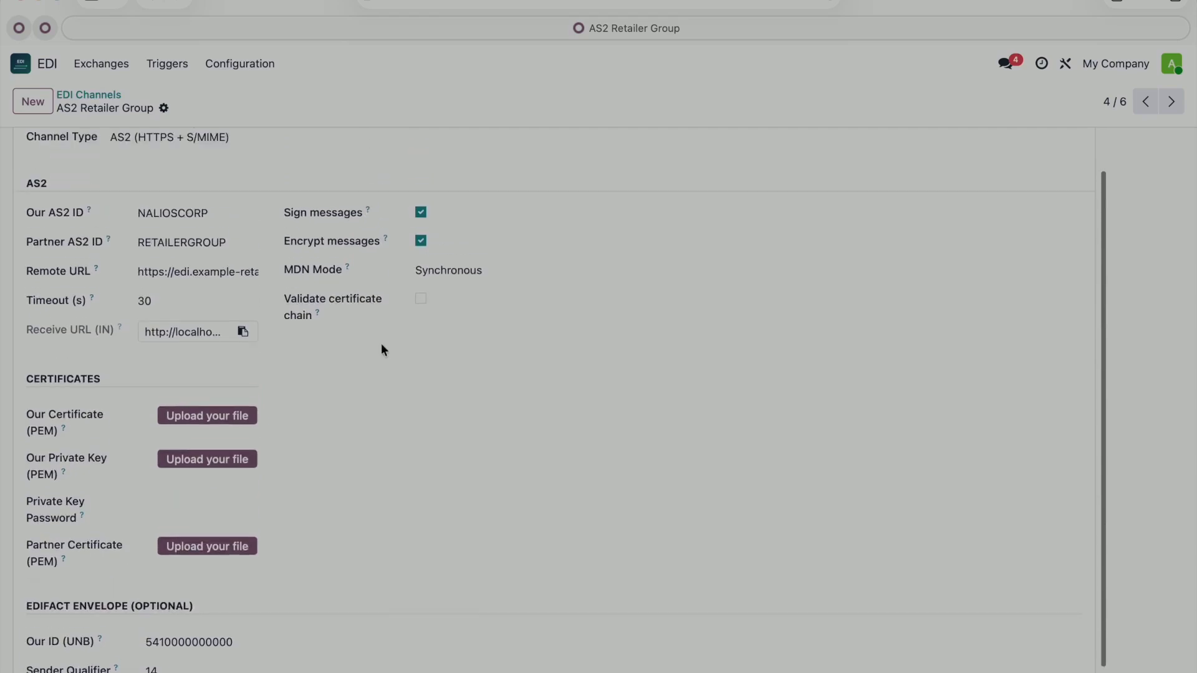
{"action": "left_click", "coordinate": [1171, 101]}
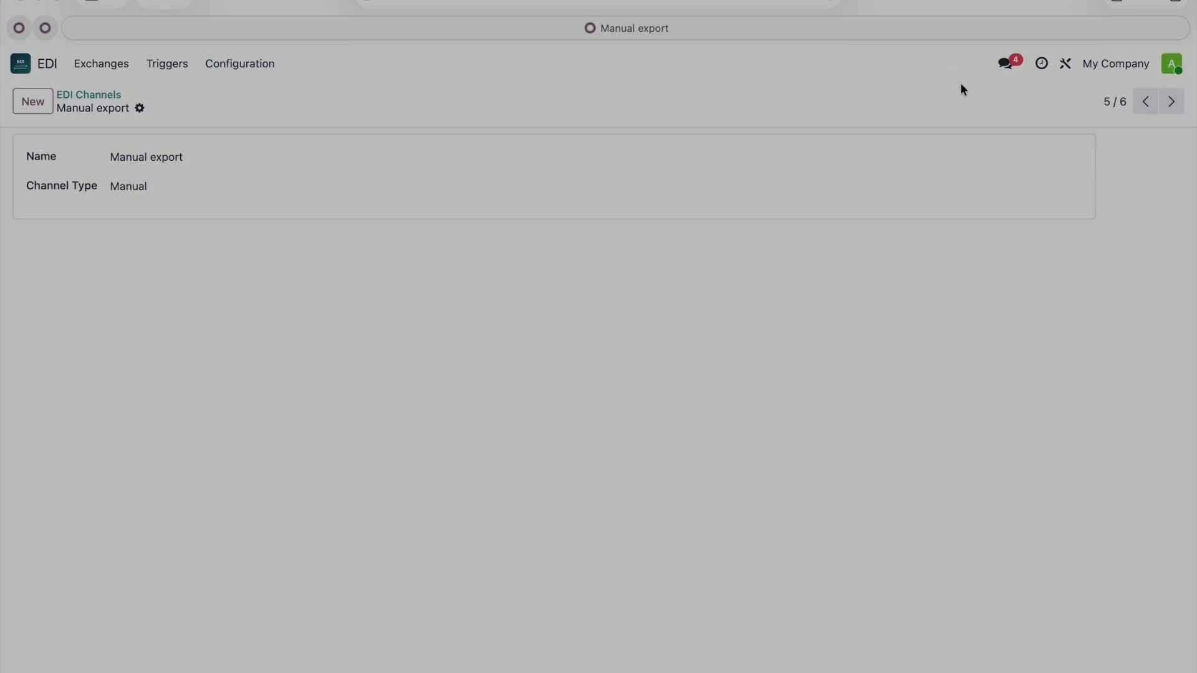
Test the connection of the Transus Demo channel.
{"action": "left_click", "coordinate": [1163, 106]}
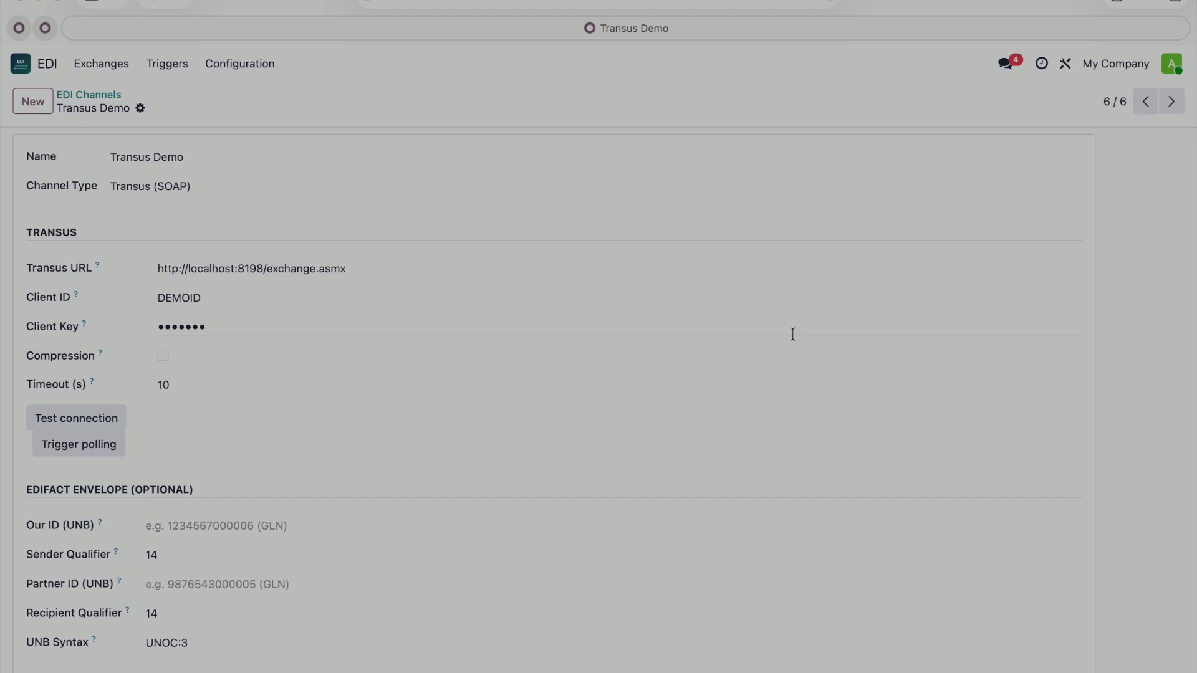
{"action": "left_click", "coordinate": [72, 416]}
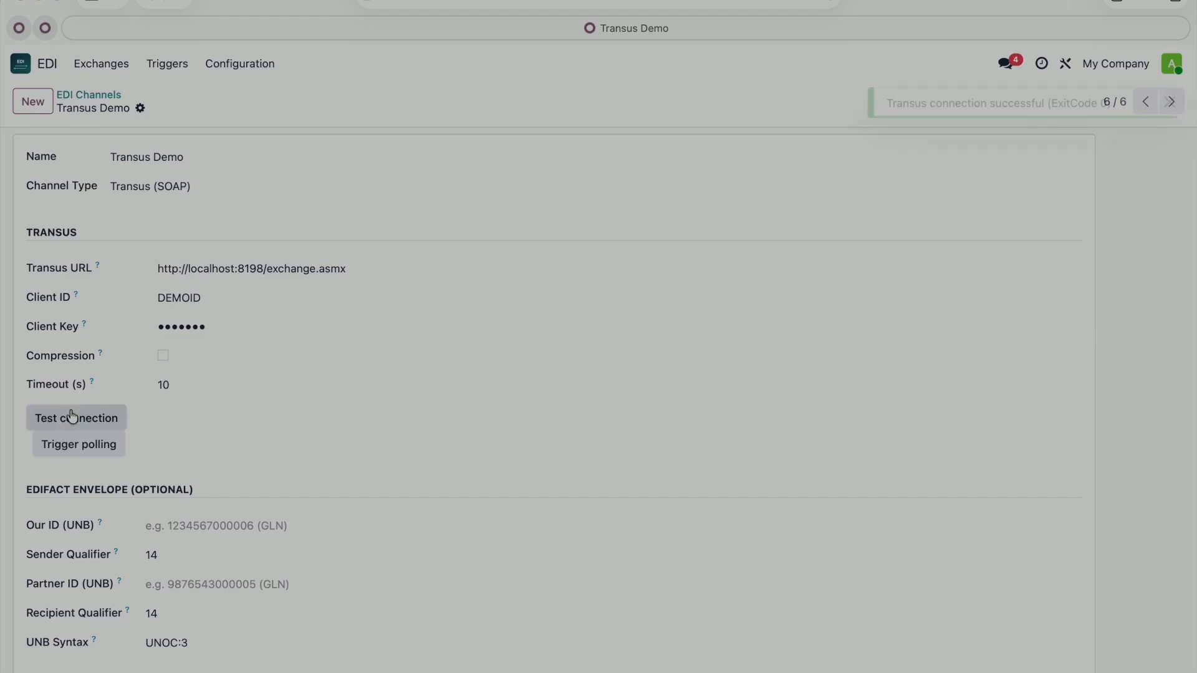
{"action": "double_click", "coordinate": [1034, 108]}
{"action": "left_click", "coordinate": [967, 237]}
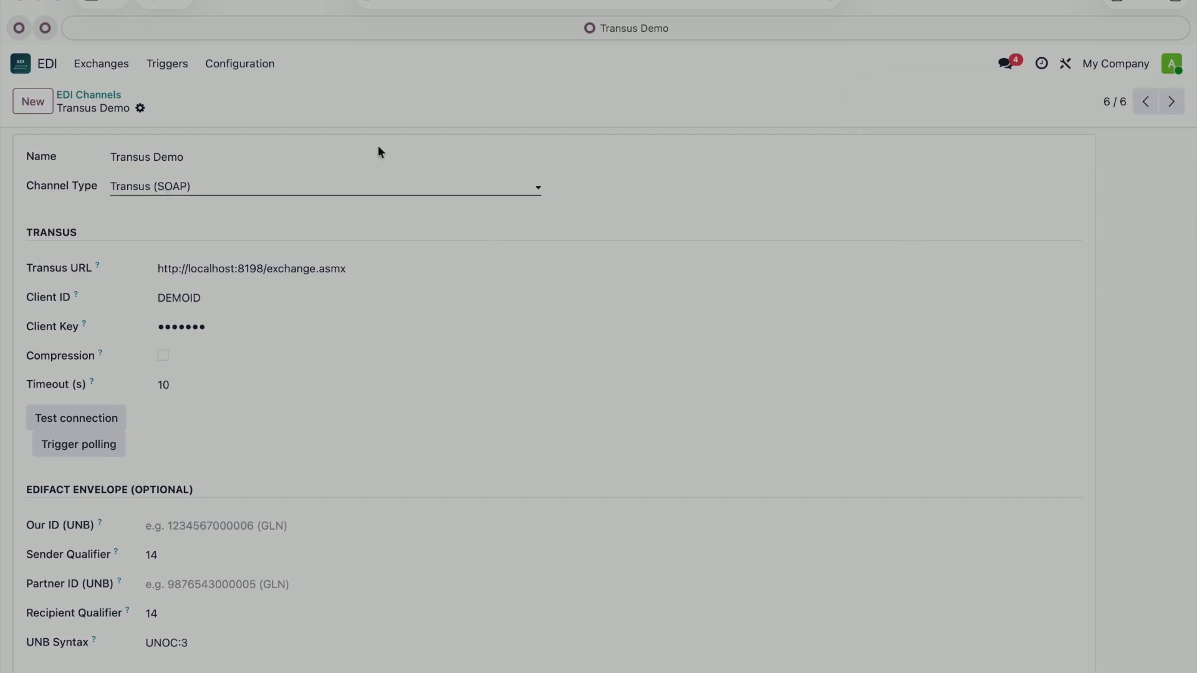
Open the Order Confirmation (outbound) EDI profile and look over its available formats.
{"action": "left_click", "coordinate": [240, 63]}
{"action": "left_click", "coordinate": [242, 100]}
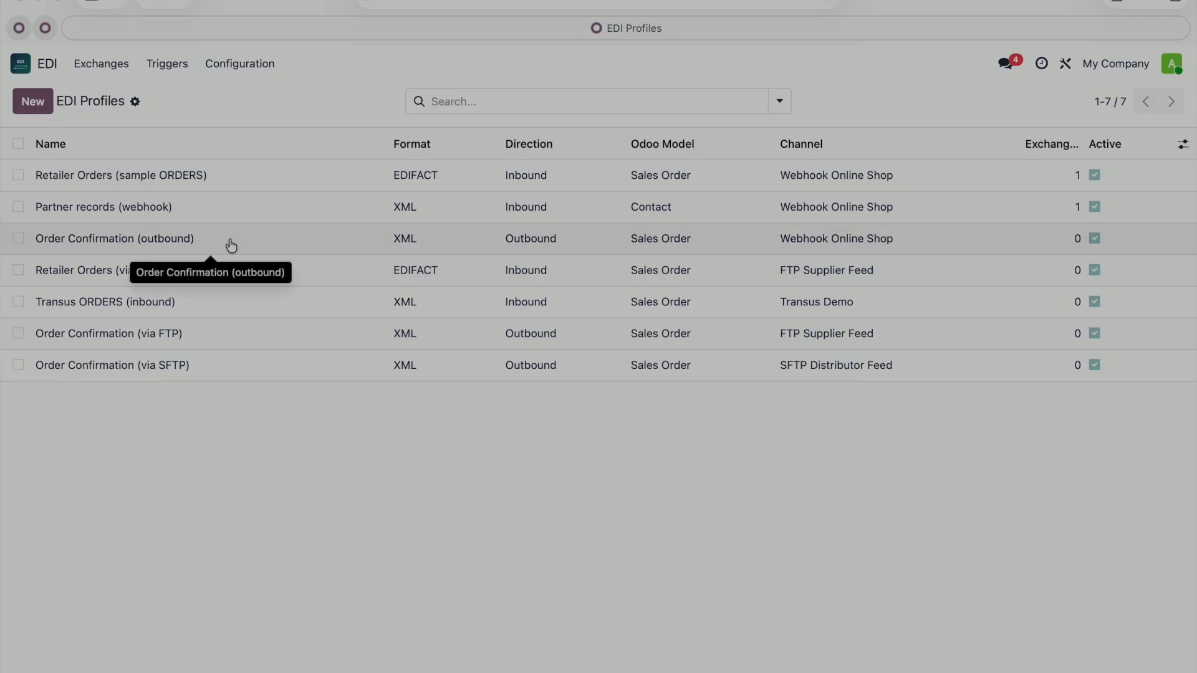
{"action": "left_click", "coordinate": [341, 249]}
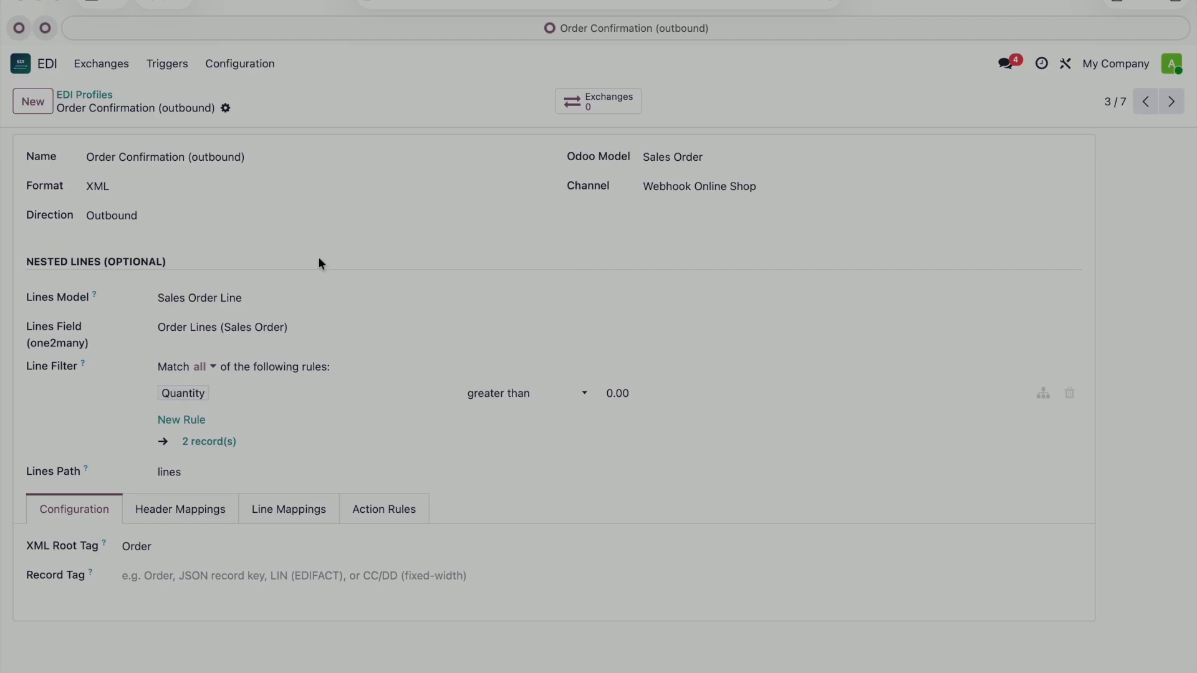
{"action": "left_click", "coordinate": [246, 179]}
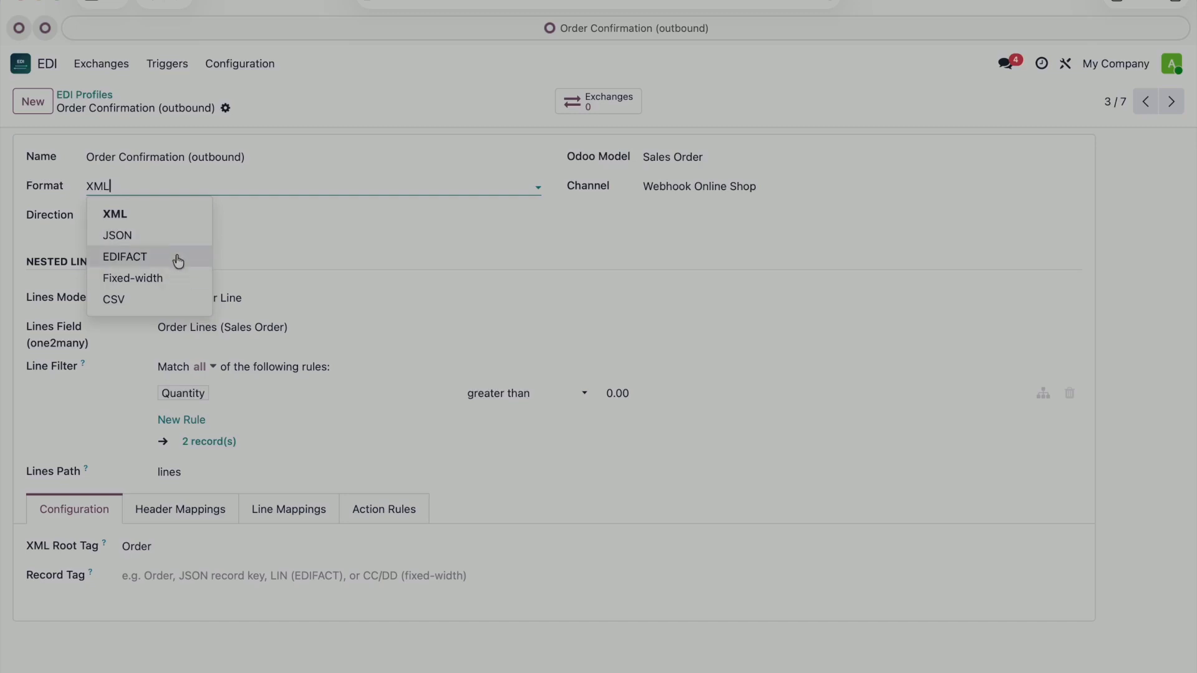
{"action": "left_click", "coordinate": [384, 268]}
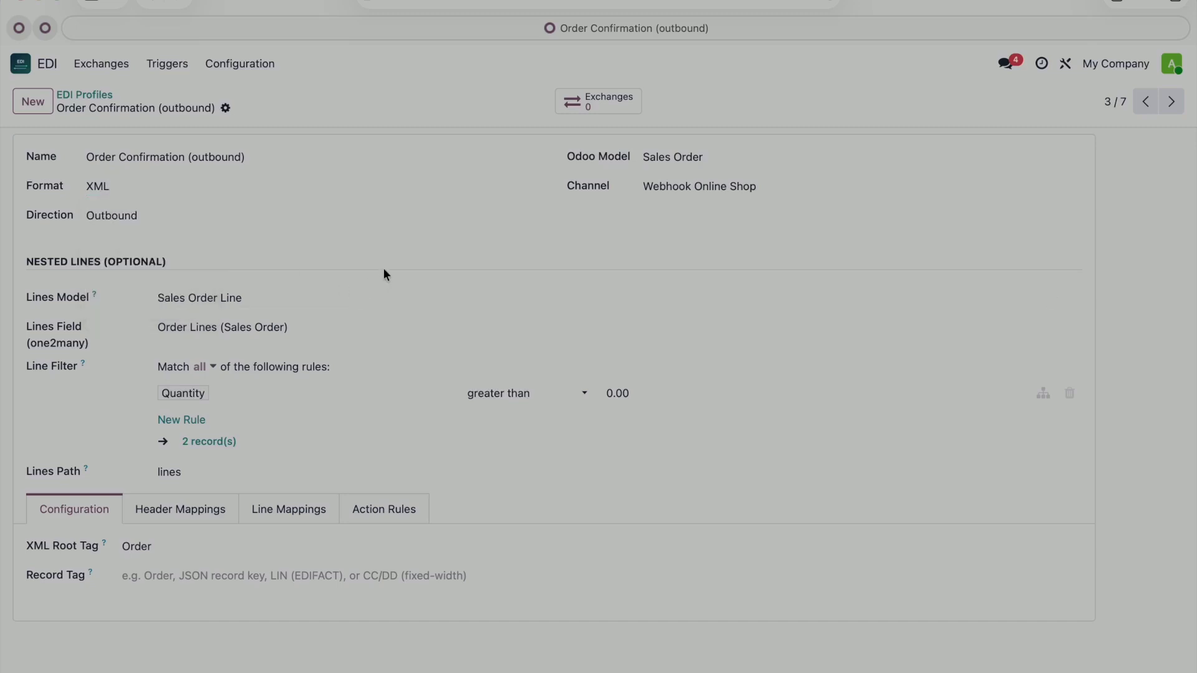
Look over the profile's direction choices and the operators and selectable fields of its quantity line filter.
{"action": "left_click", "coordinate": [250, 212]}
{"action": "left_click", "coordinate": [308, 246]}
{"action": "left_click", "coordinate": [533, 393]}
{"action": "left_click", "coordinate": [727, 386]}
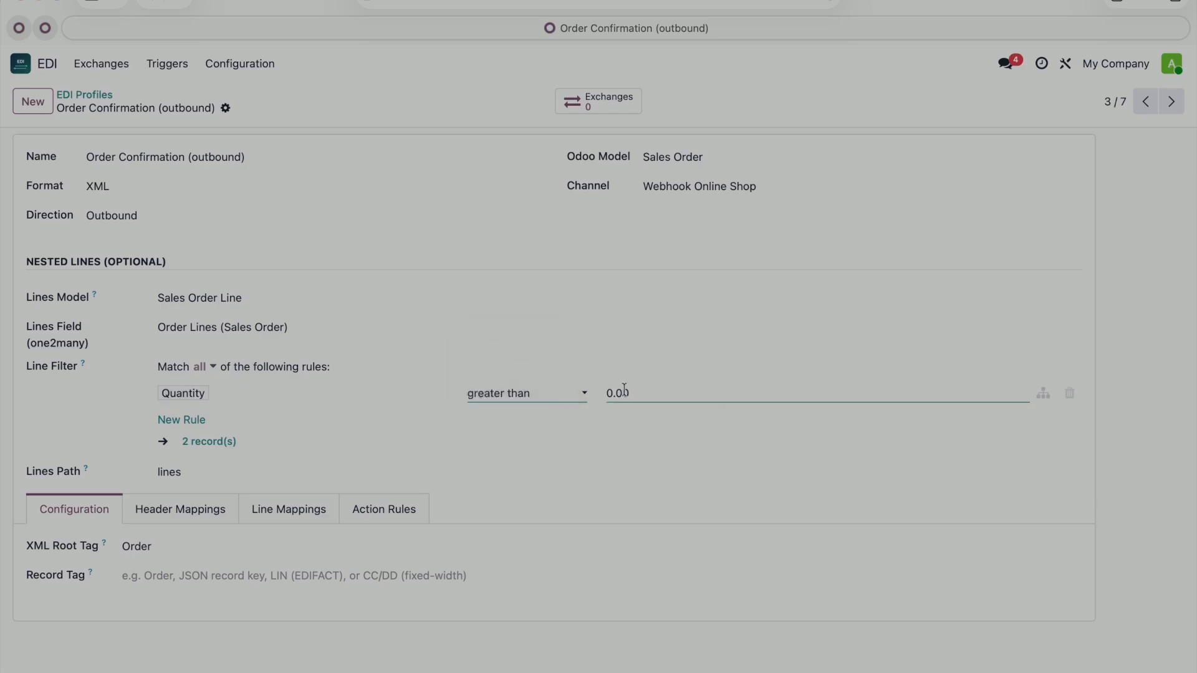
{"action": "left_click", "coordinate": [257, 392]}
{"action": "scroll", "coordinate": [329, 491], "scroll_direction": "down", "scroll_amount": 5}
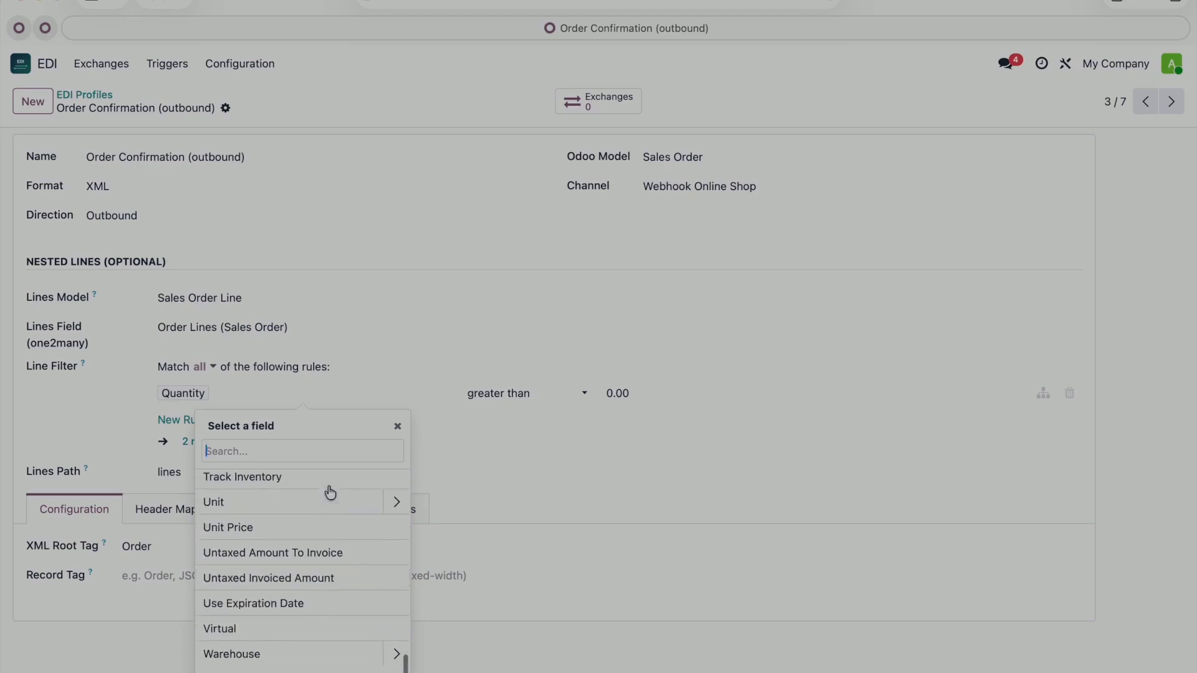
{"action": "left_click", "coordinate": [577, 512]}
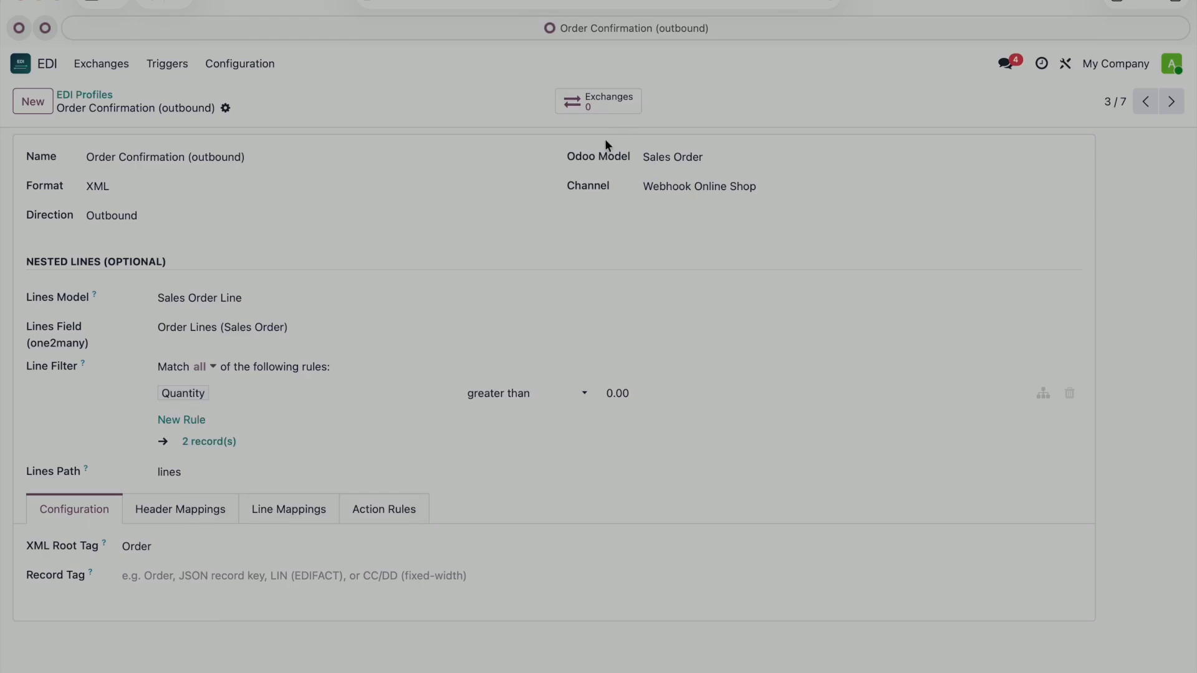
Review the profile's header mappings, line mappings and action rules.
{"action": "left_click", "coordinate": [213, 513]}
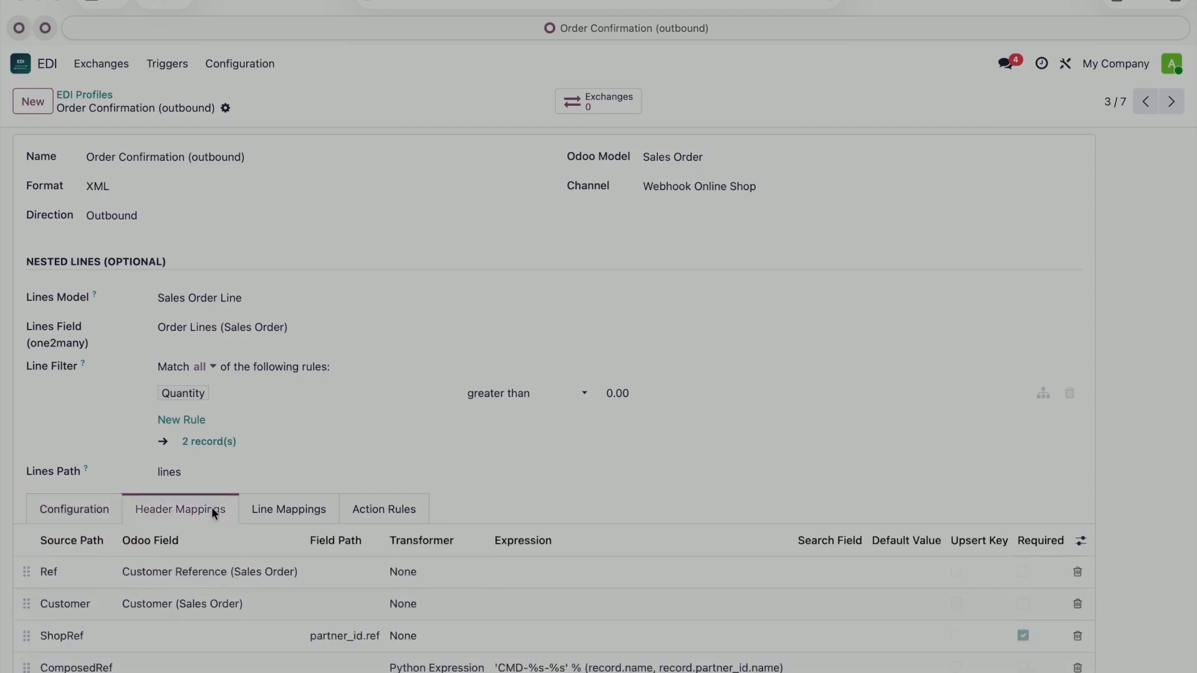
{"action": "scroll", "coordinate": [211, 507], "scroll_direction": "down", "scroll_amount": 1}
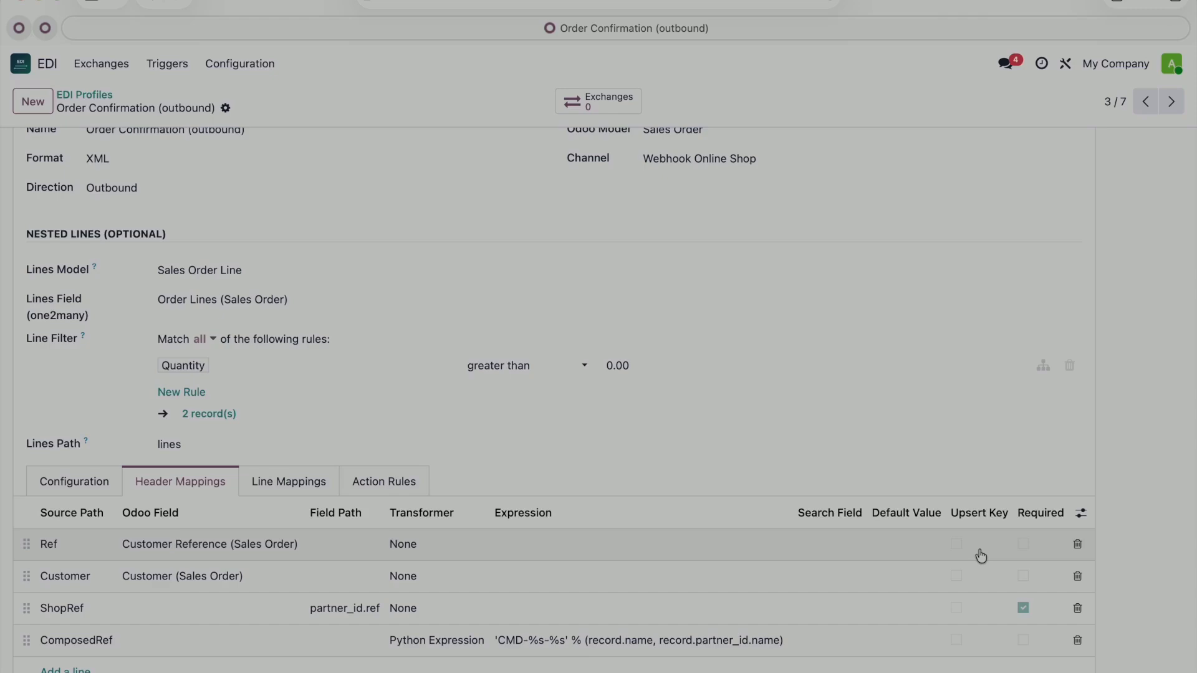
{"action": "mouse_move", "coordinate": [1041, 518]}
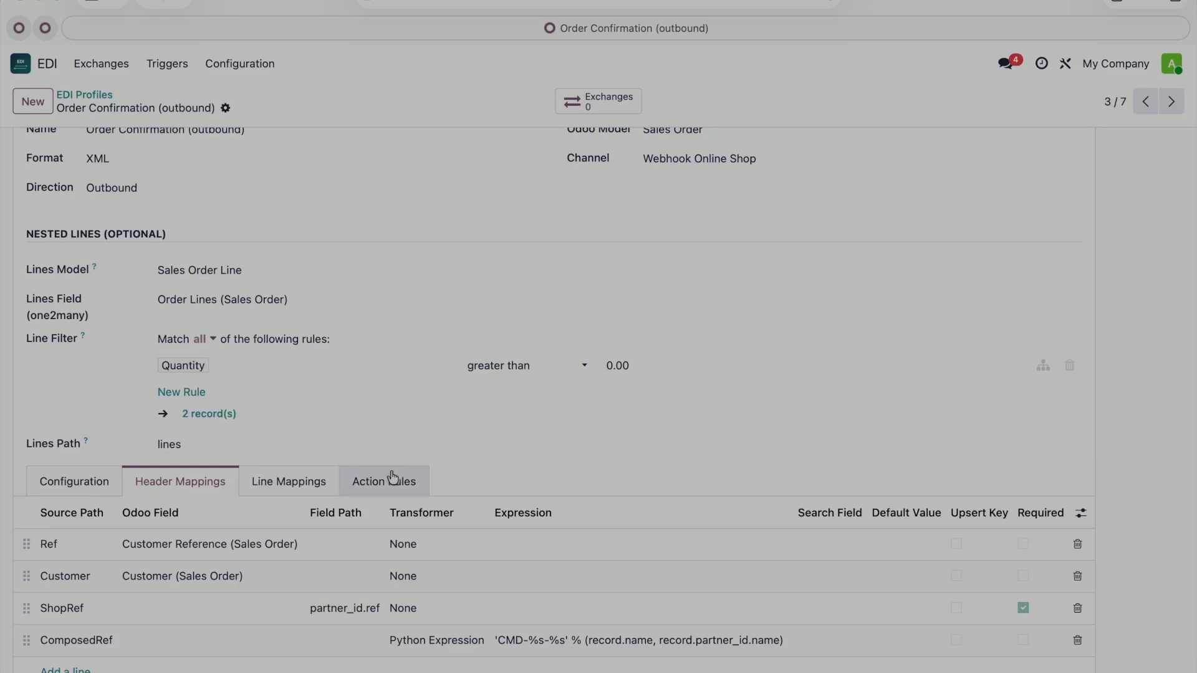
{"action": "left_click", "coordinate": [294, 485]}
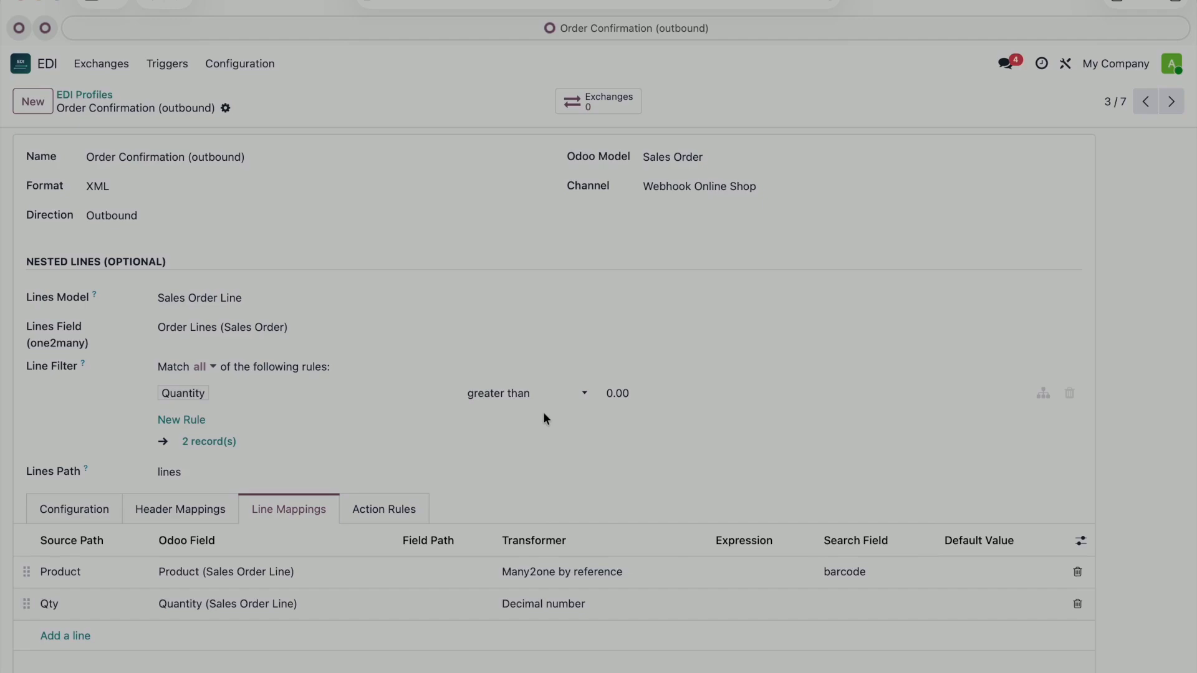
{"action": "left_click", "coordinate": [373, 508]}
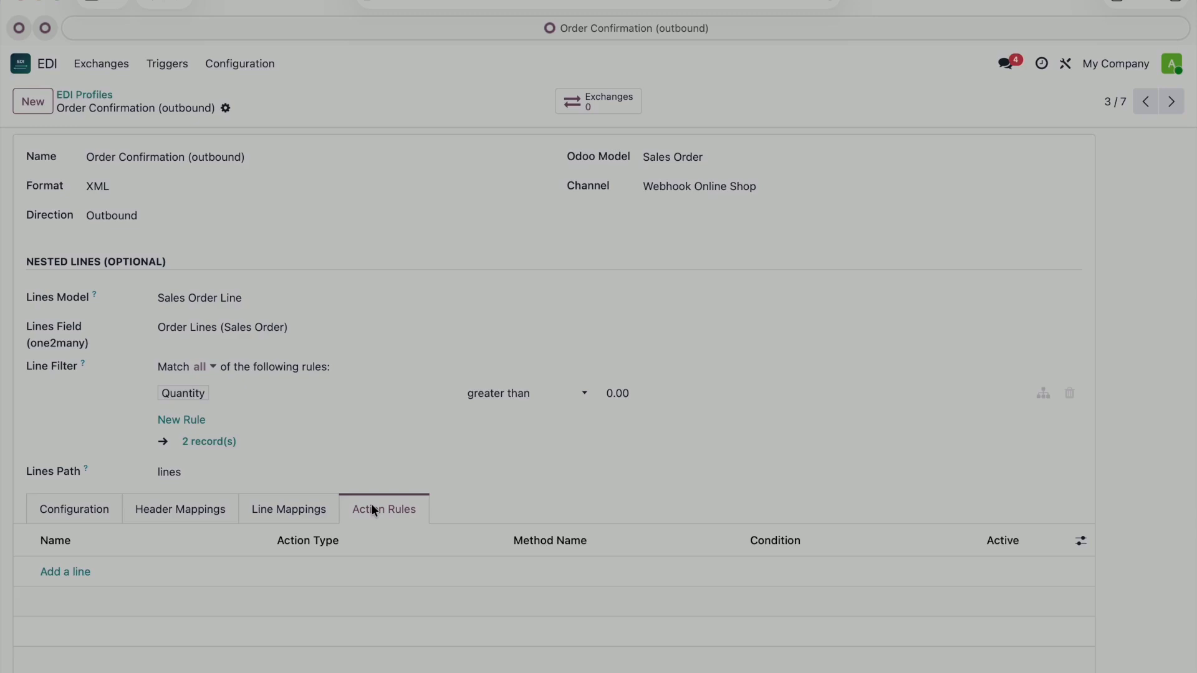
Start a new action rule on the profile and inspect its action type, method name and condition fields.
{"action": "left_click", "coordinate": [85, 568]}
{"action": "left_click", "coordinate": [402, 551]}
{"action": "left_click", "coordinate": [66, 580]}
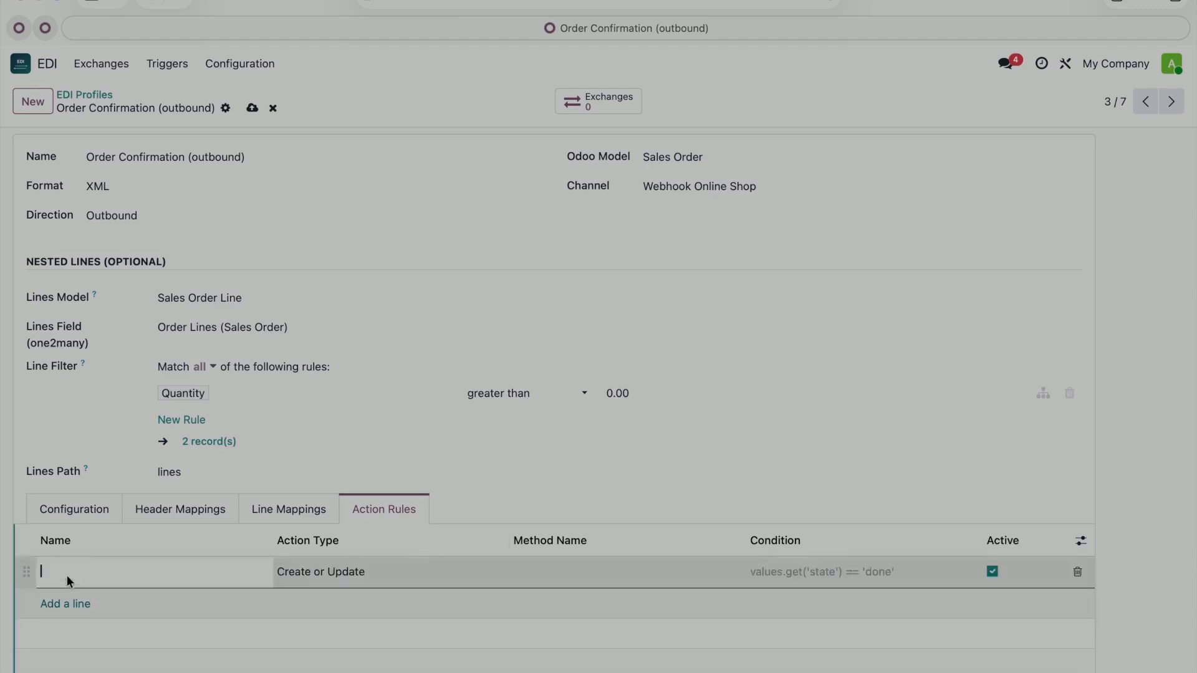
{"action": "left_click", "coordinate": [358, 579]}
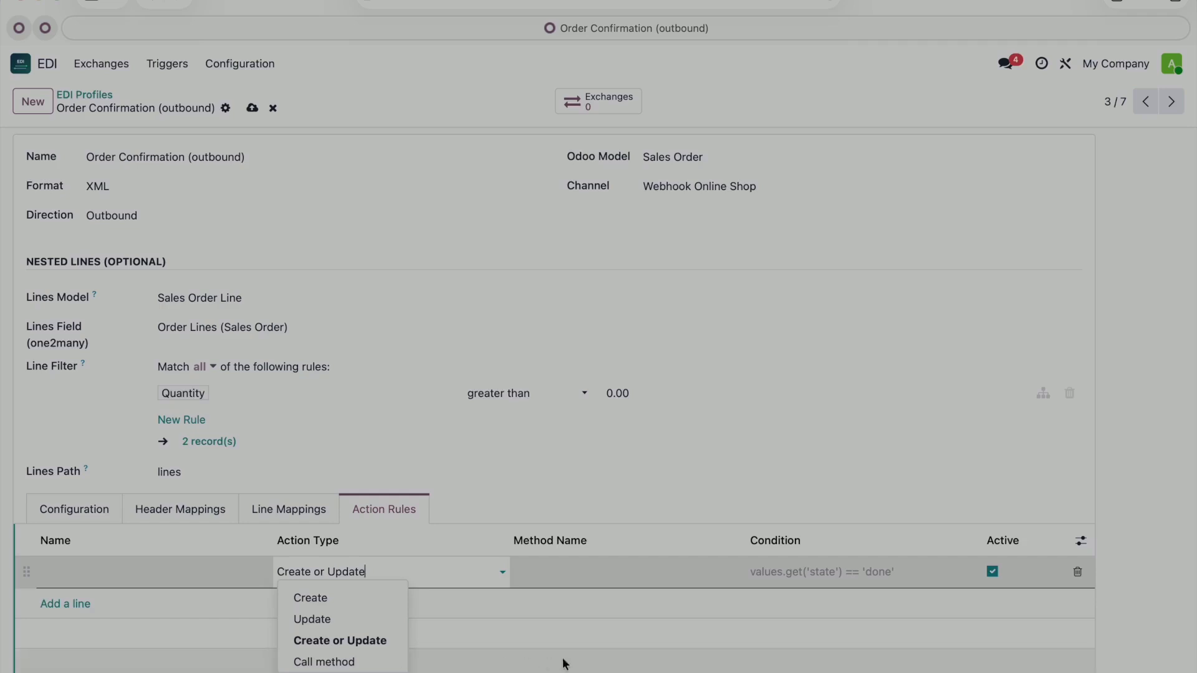
{"action": "left_click", "coordinate": [614, 590]}
{"action": "left_click", "coordinate": [819, 573]}
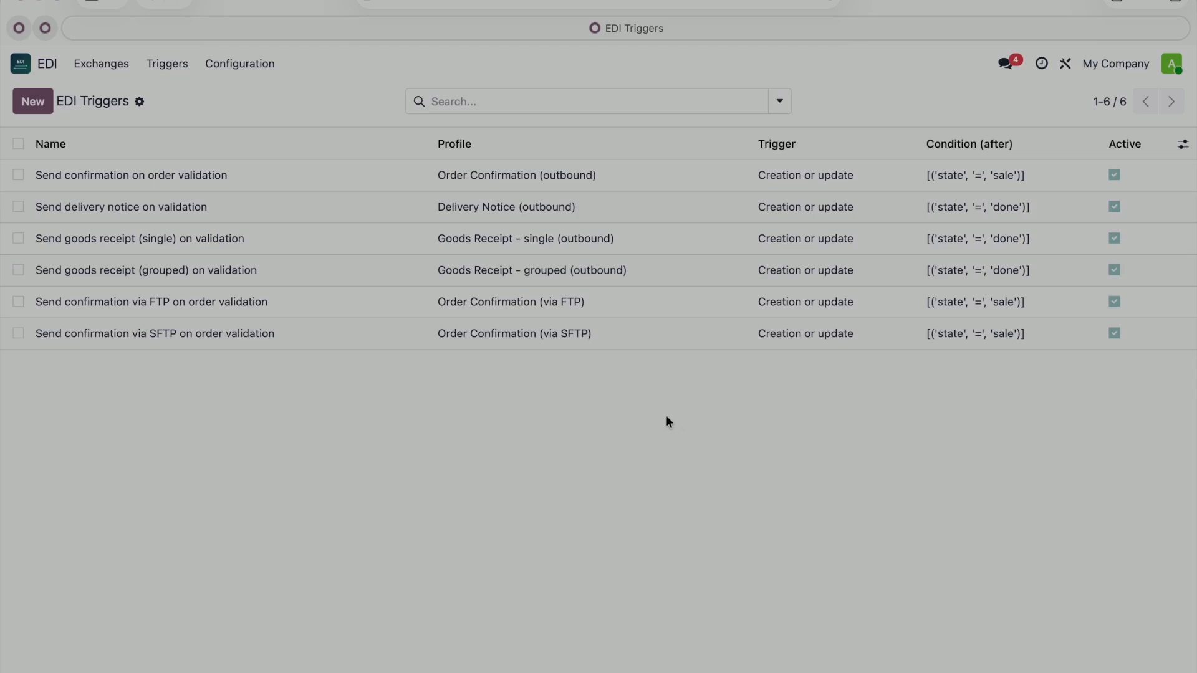
Open the "Send confirmation on order validation" trigger and review its before and after conditions.
{"action": "left_click", "coordinate": [205, 178]}
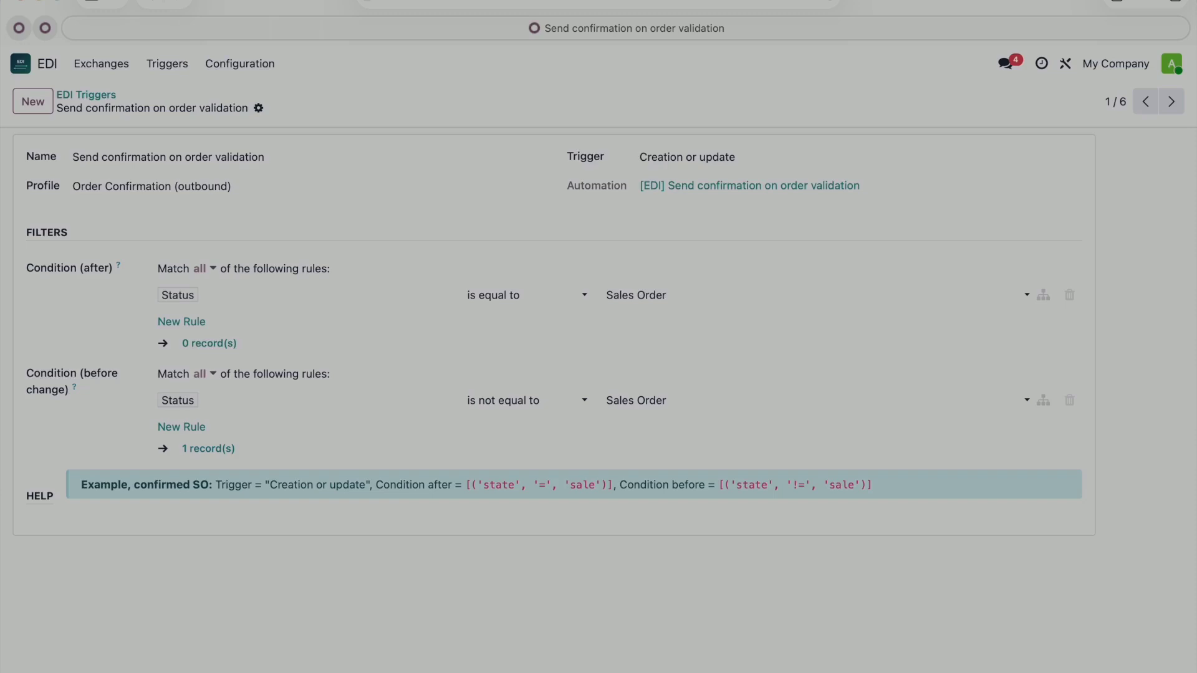
Return to the EDI channels and test the connection of the Webhook Online Shop channel.
{"action": "left_click", "coordinate": [240, 61]}
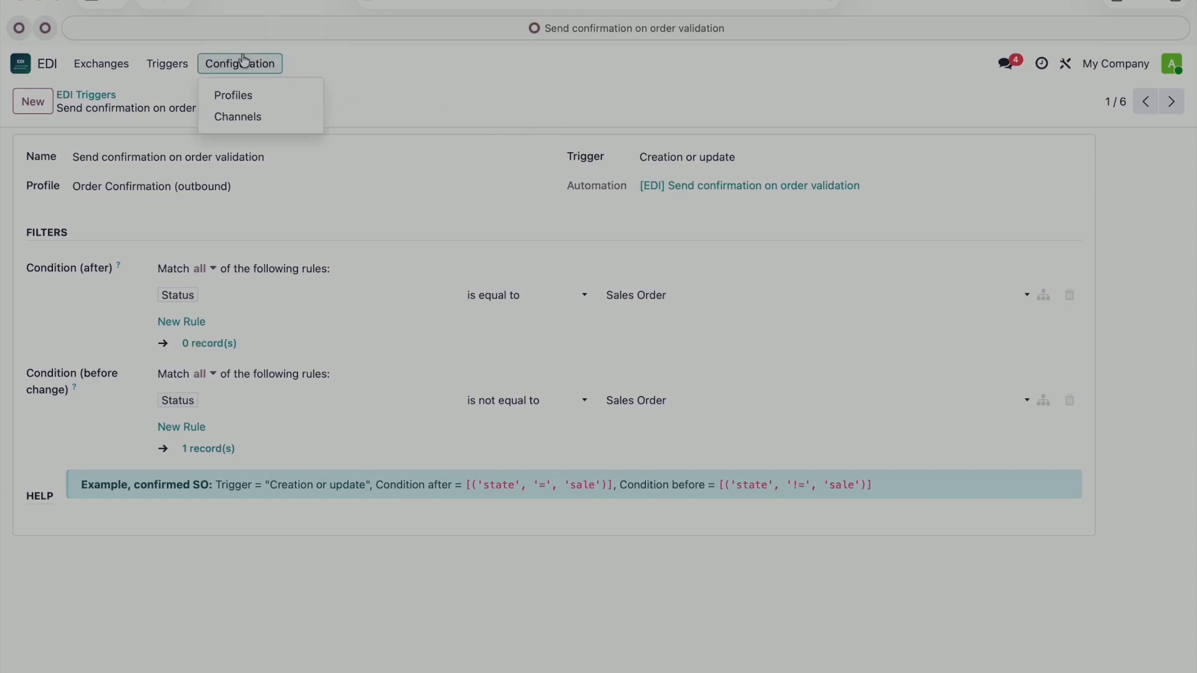
{"action": "left_click", "coordinate": [274, 119]}
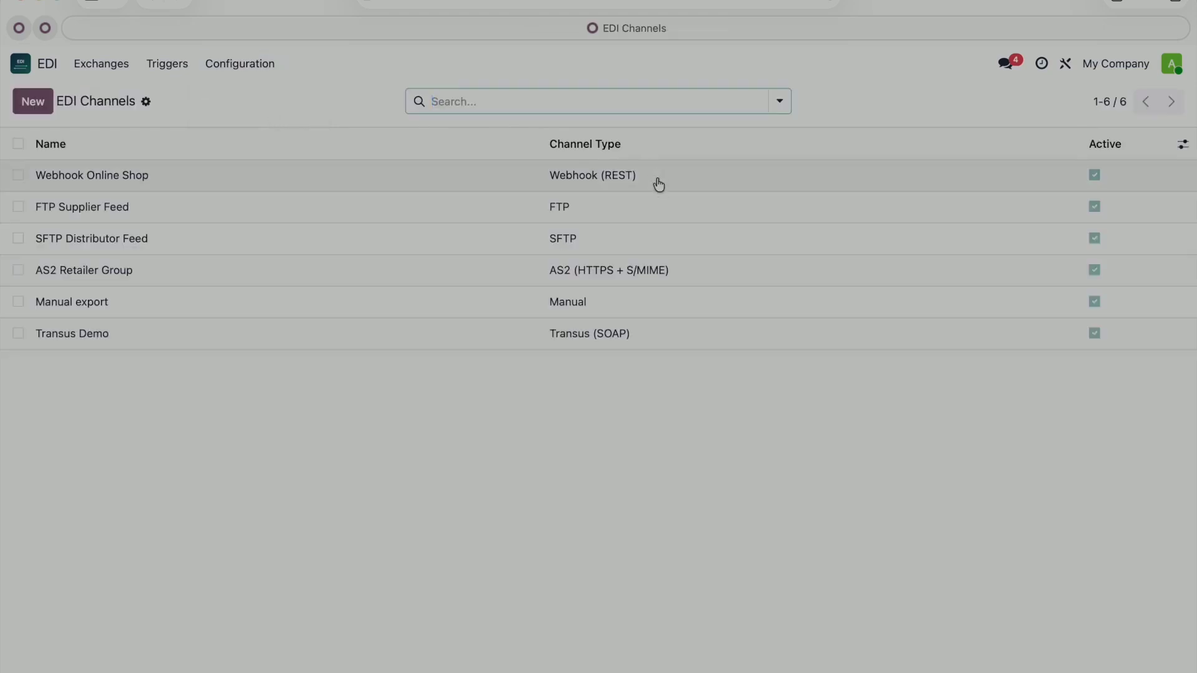
{"action": "left_click", "coordinate": [230, 185]}
{"action": "left_click", "coordinate": [96, 480]}
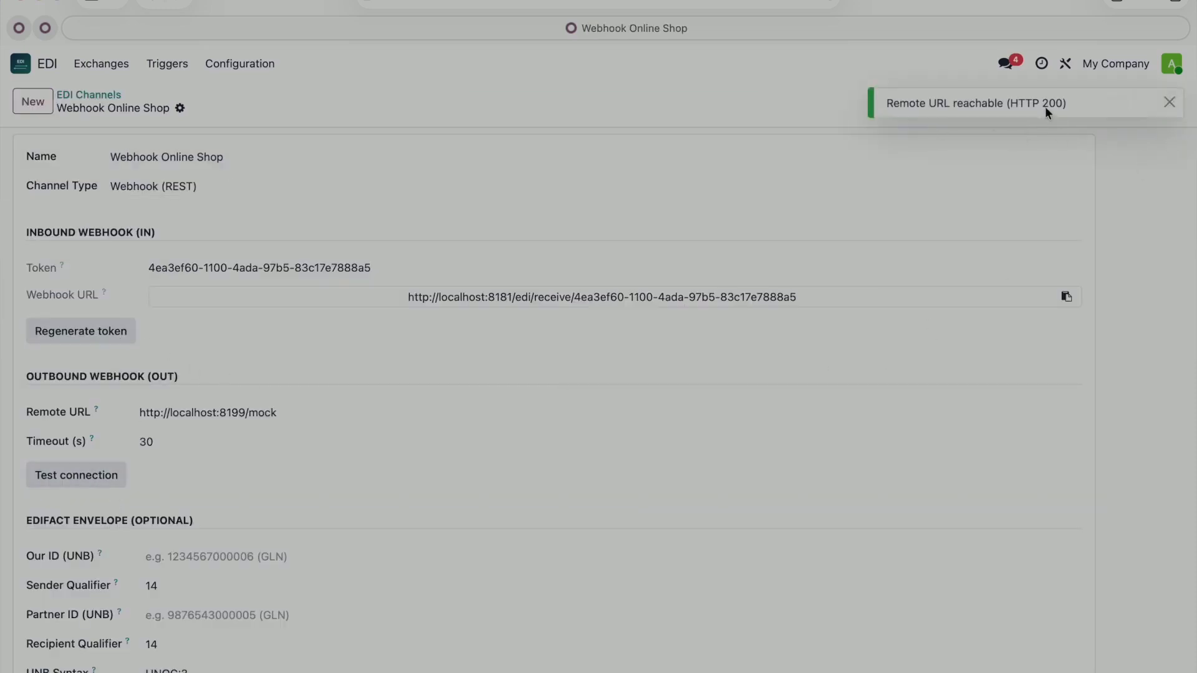
{"action": "left_click", "coordinate": [1169, 103]}
Test the connection of the FTP Supplier Feed channel and open the SFTP Distributor Feed channel.
{"action": "left_click", "coordinate": [1171, 102]}
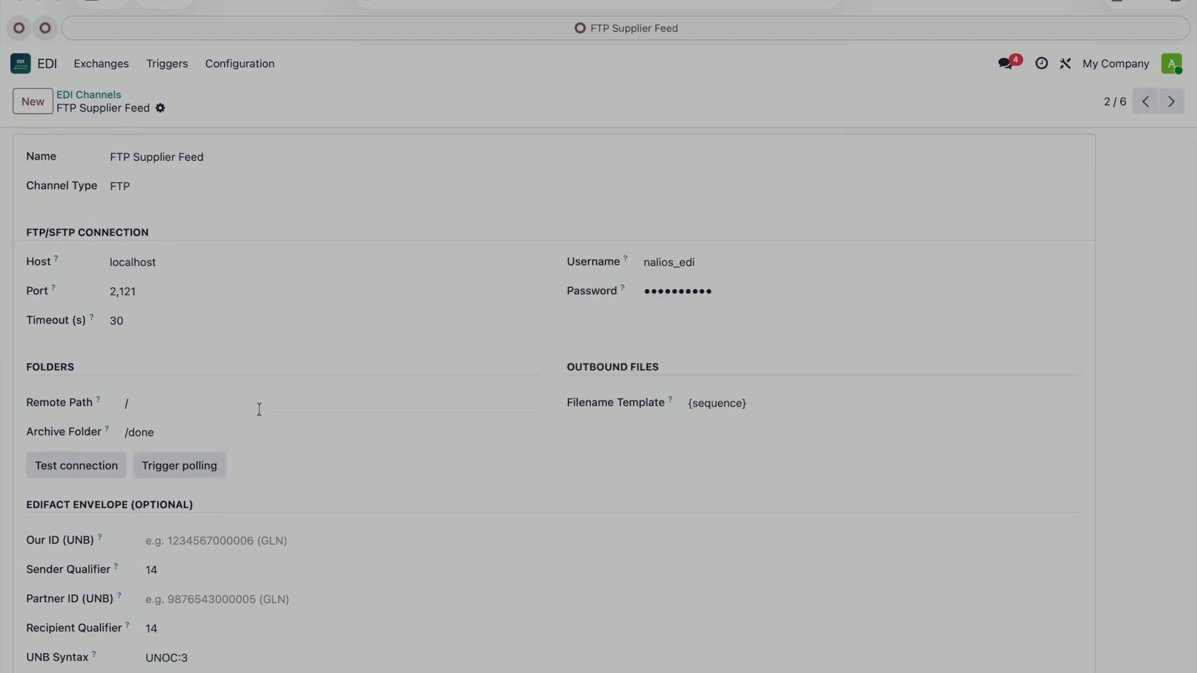
{"action": "left_click", "coordinate": [98, 476]}
{"action": "left_click", "coordinate": [1168, 102]}
{"action": "left_click", "coordinate": [1171, 102]}
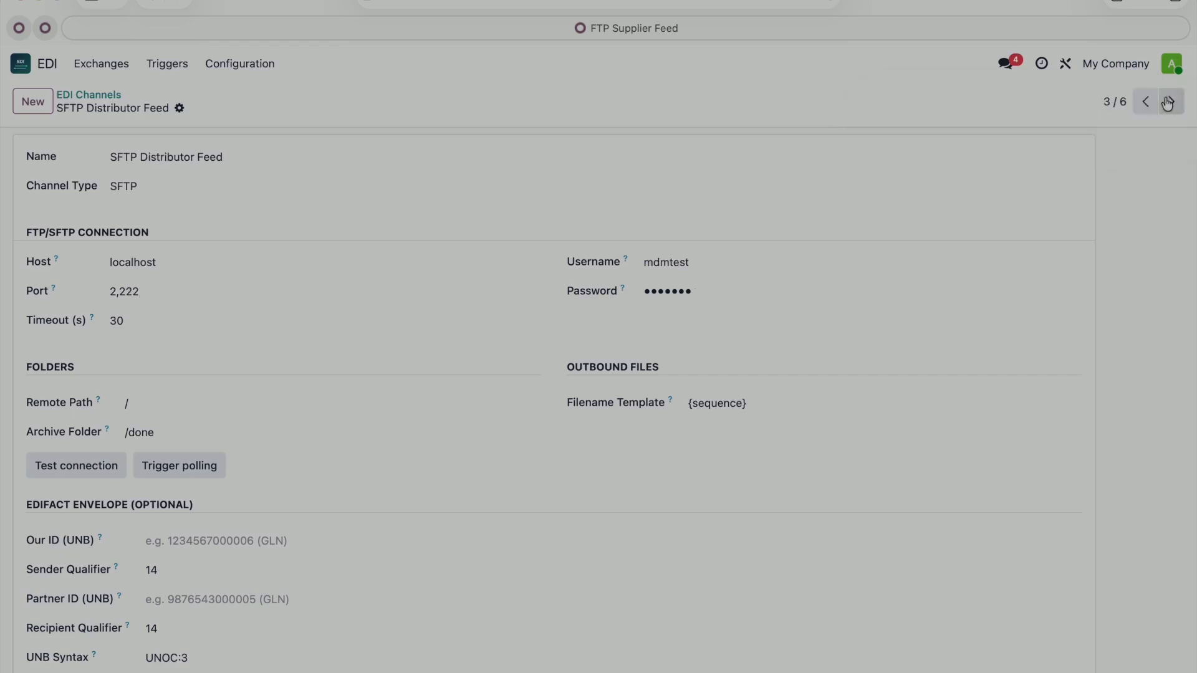
Test the connection of the SFTP Distributor Feed channel and review the AS2 Retailer Group channel's message and certificate settings.
{"action": "left_click", "coordinate": [98, 467]}
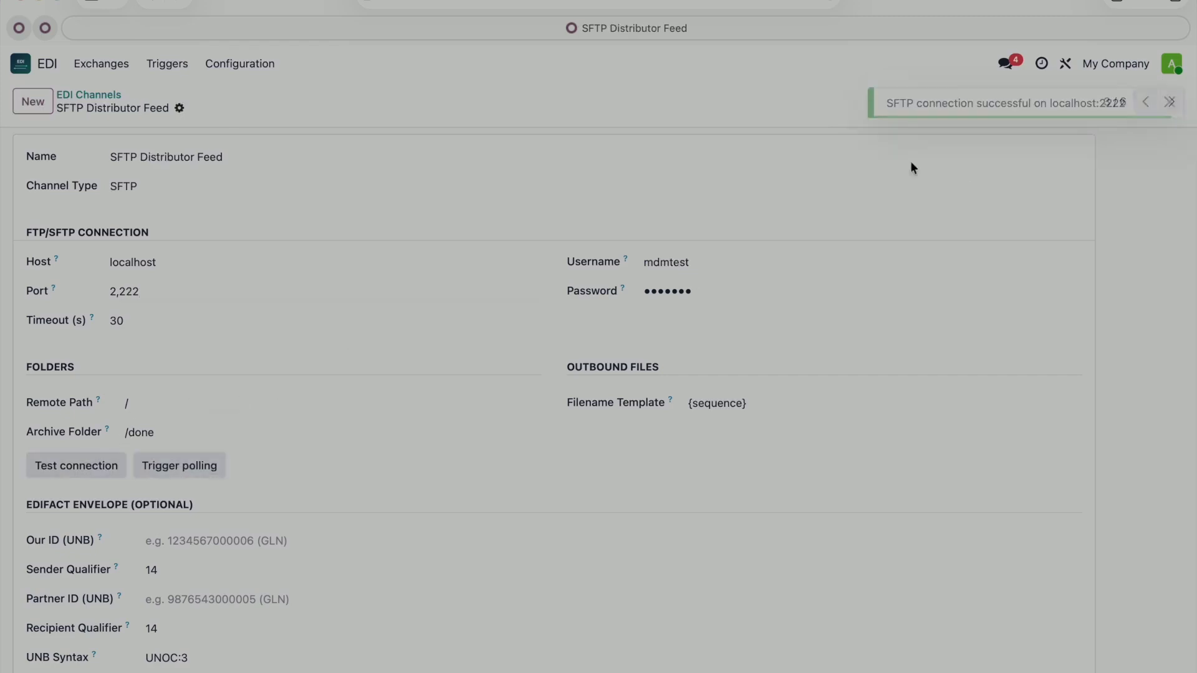
{"action": "left_click", "coordinate": [1169, 102]}
{"action": "left_click", "coordinate": [1170, 102]}
{"action": "scroll", "coordinate": [156, 570], "scroll_direction": "down", "scroll_amount": 1}
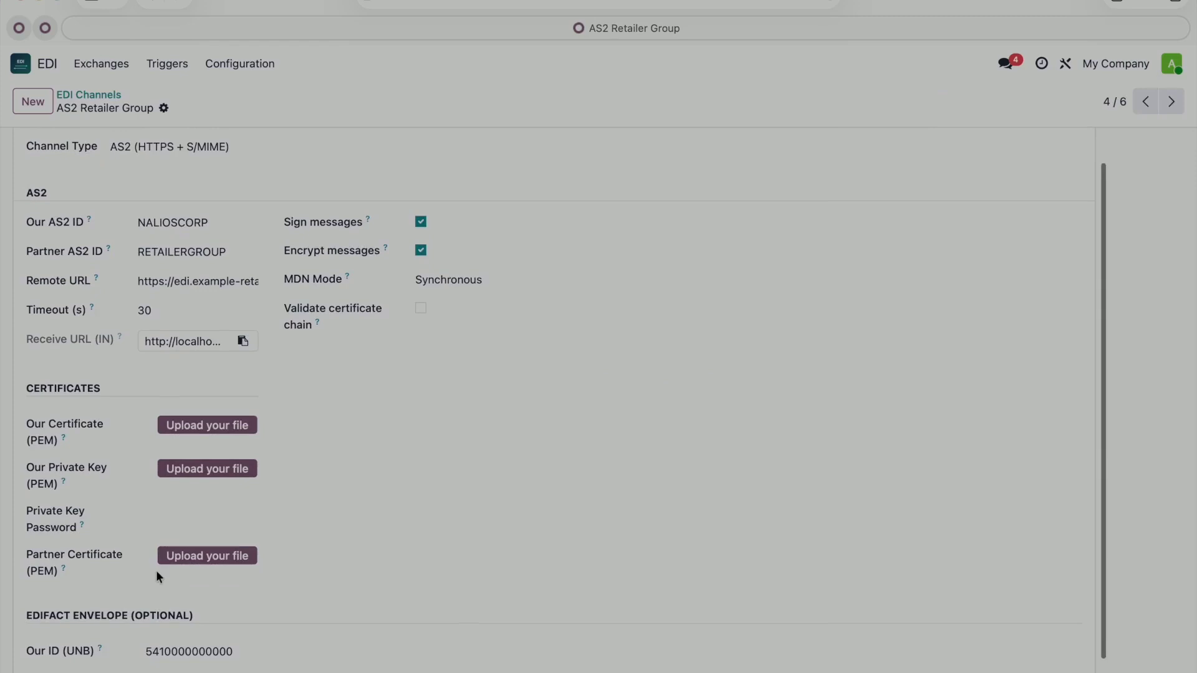
Test the connection of the Transus Demo channel and return to the FTP Supplier Feed channel.
{"action": "left_click", "coordinate": [1172, 102]}
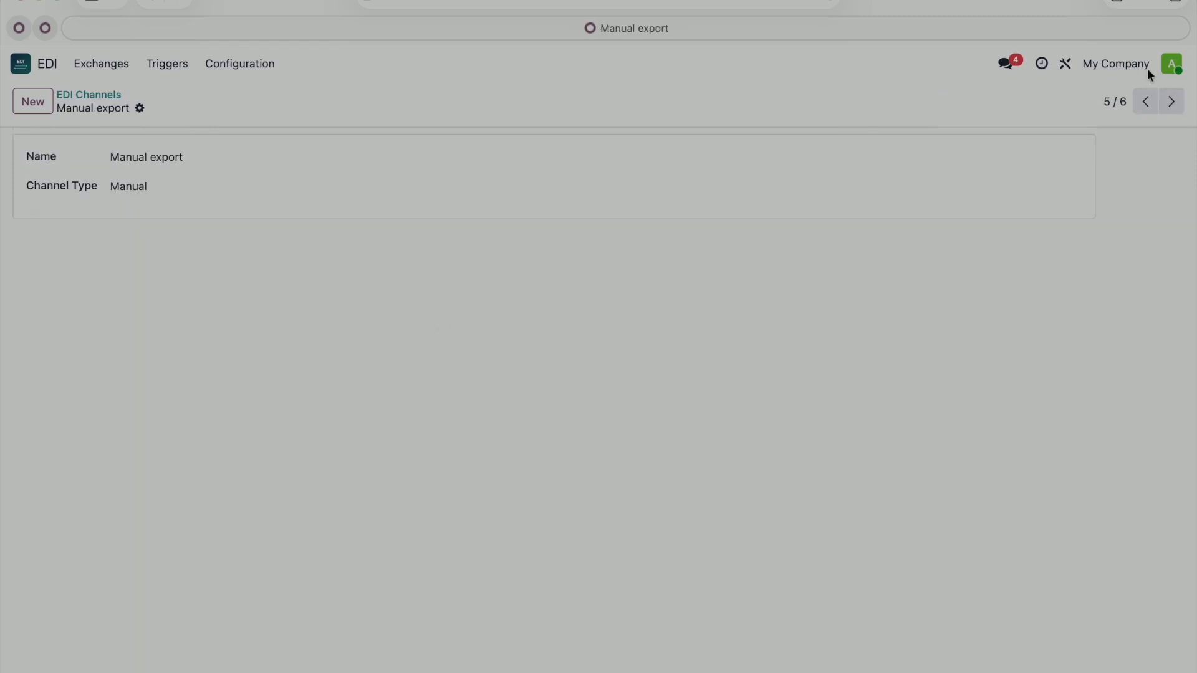
{"action": "left_click", "coordinate": [1171, 102]}
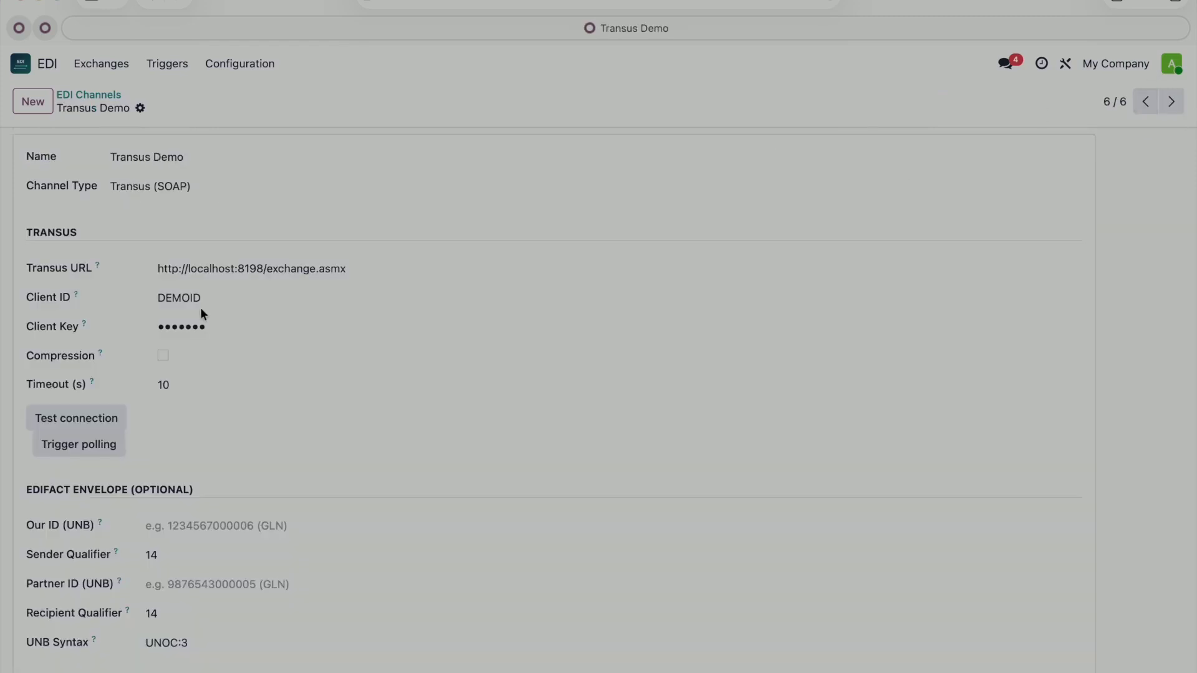
{"action": "left_click", "coordinate": [88, 427]}
{"action": "left_click", "coordinate": [1147, 102]}
{"action": "left_click", "coordinate": [1148, 101]}
{"action": "left_click", "coordinate": [1148, 101]}
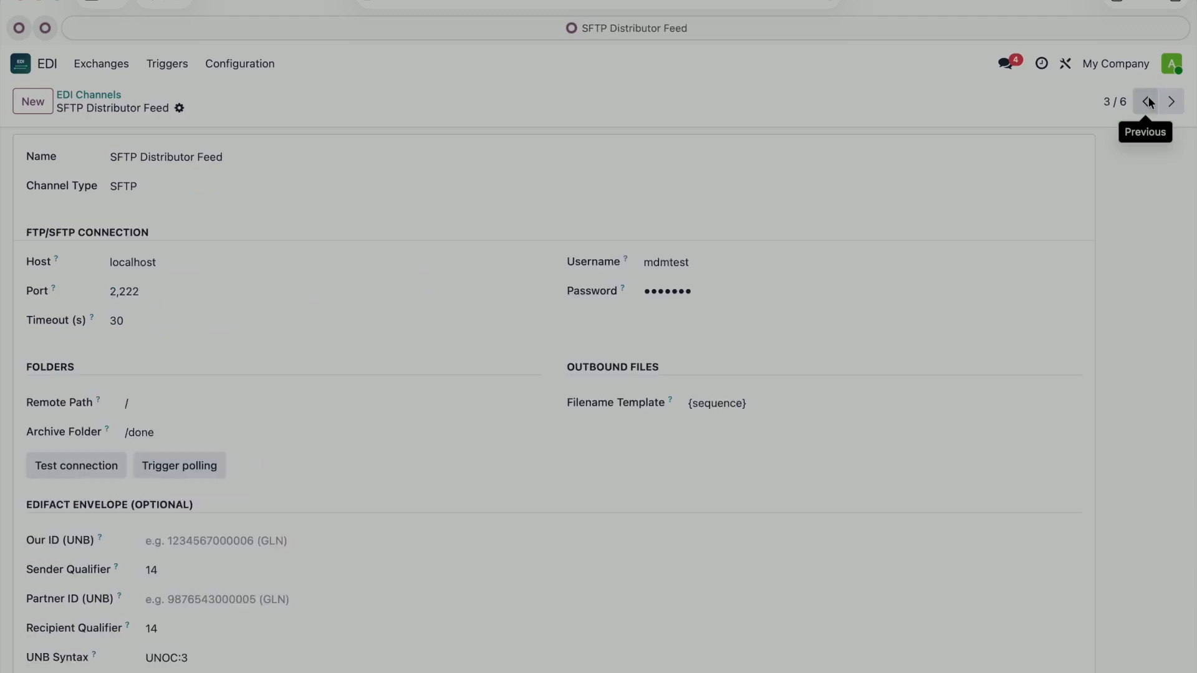
{"action": "left_click", "coordinate": [1148, 101]}
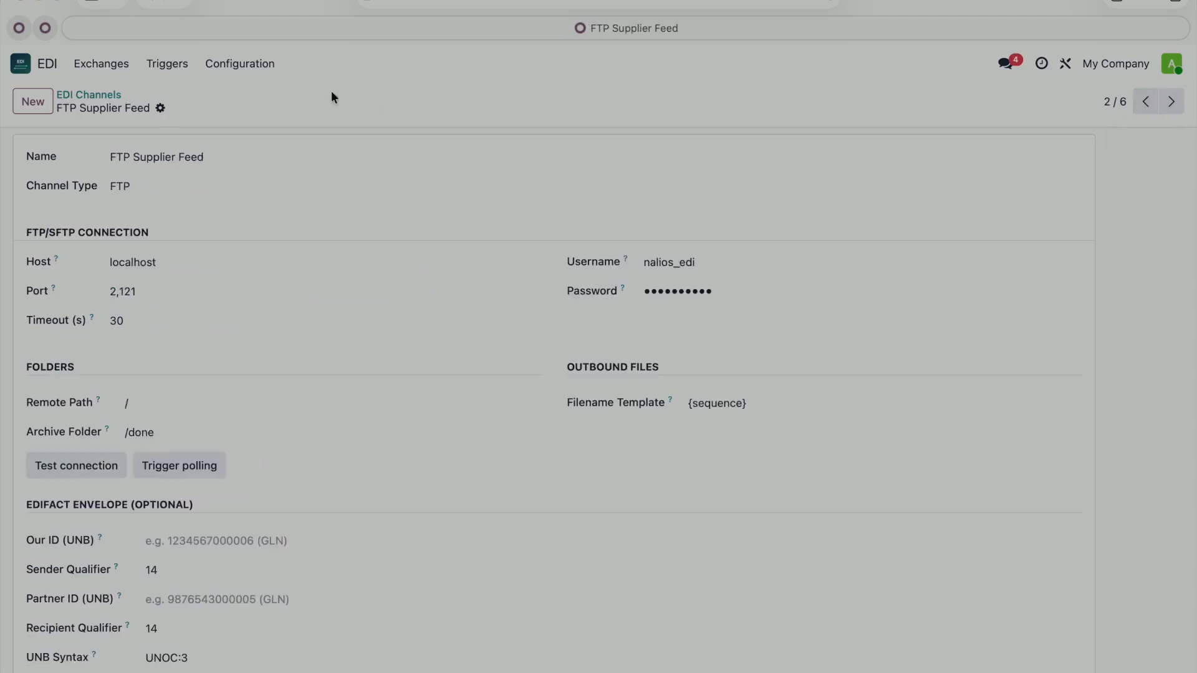
Open the failed Partner records (webhook) exchange and examine its XML content.
{"action": "left_click", "coordinate": [113, 68]}
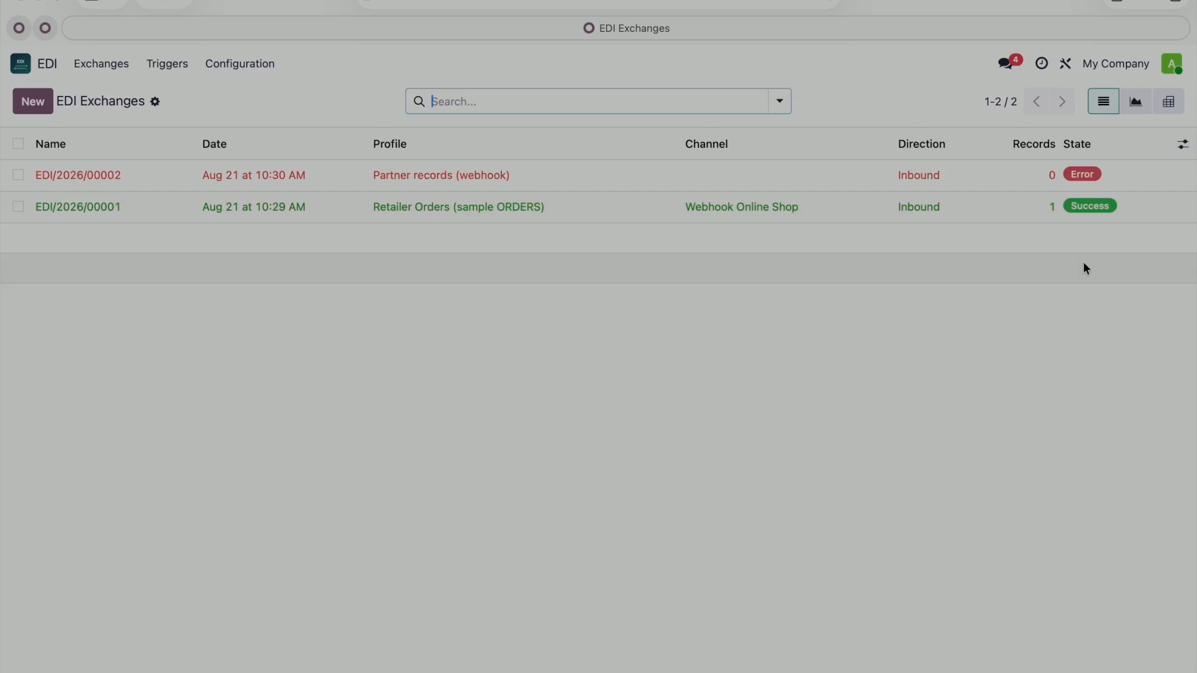
{"action": "left_click", "coordinate": [898, 184]}
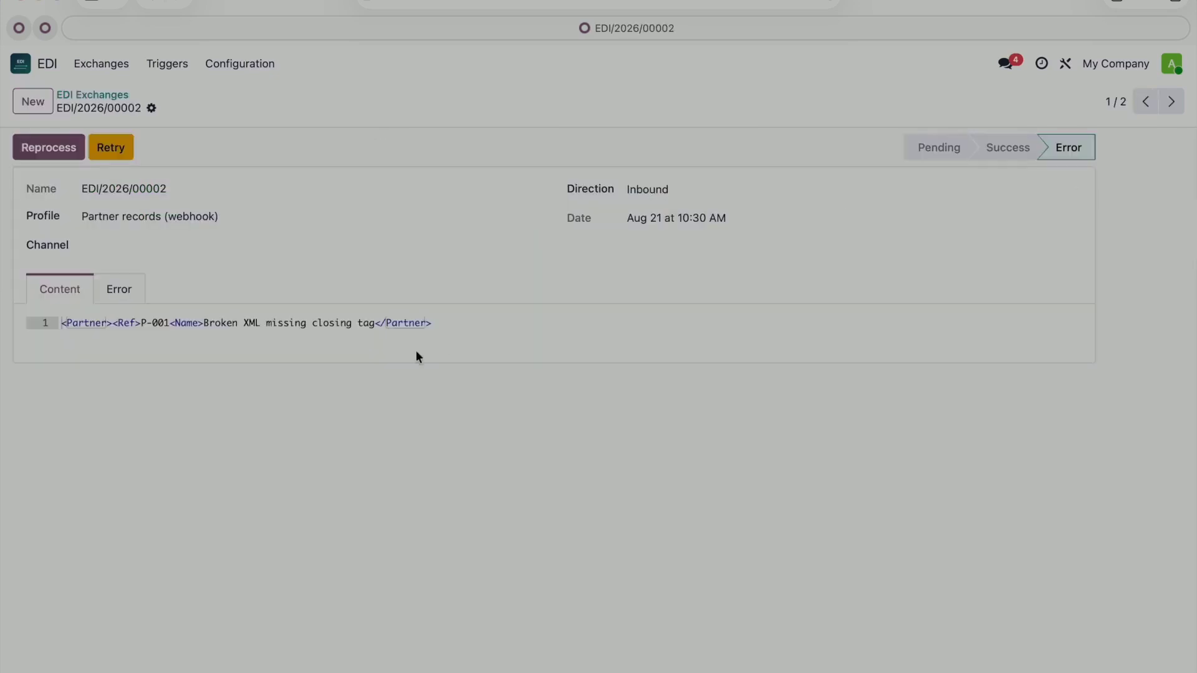
{"action": "triple_click", "coordinate": [236, 323]}
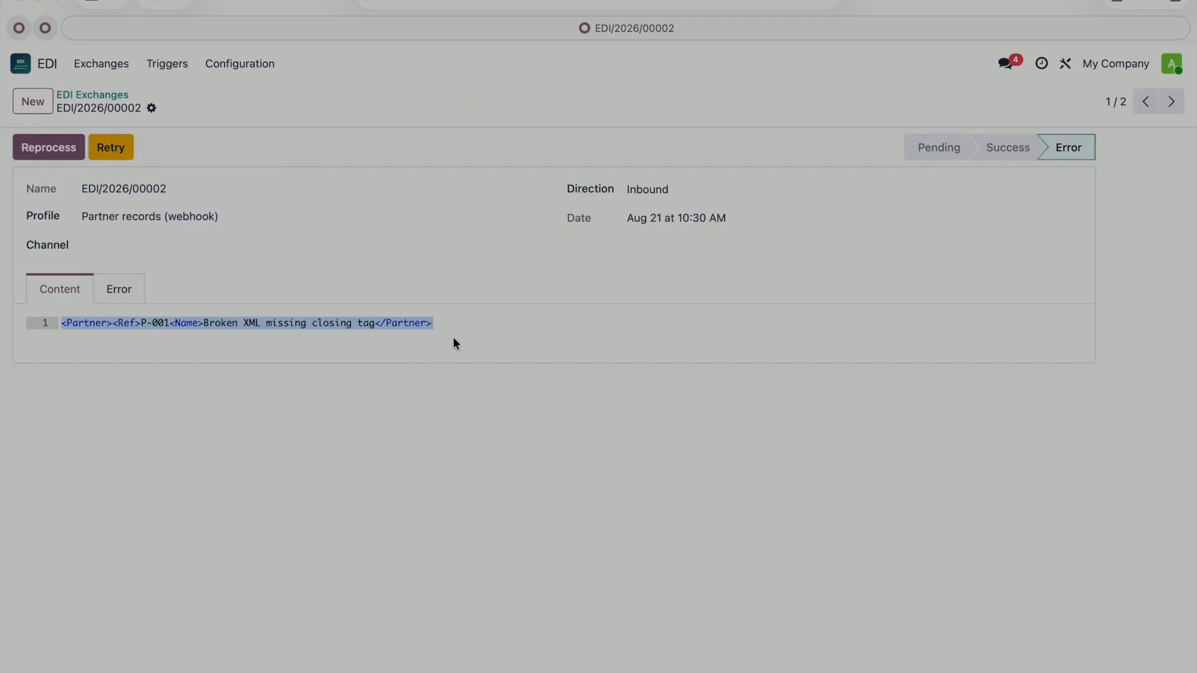
Go to the Retailer Orders (sample ORDERS) exchange and view the sales order linked to it.
{"action": "left_click", "coordinate": [1158, 113]}
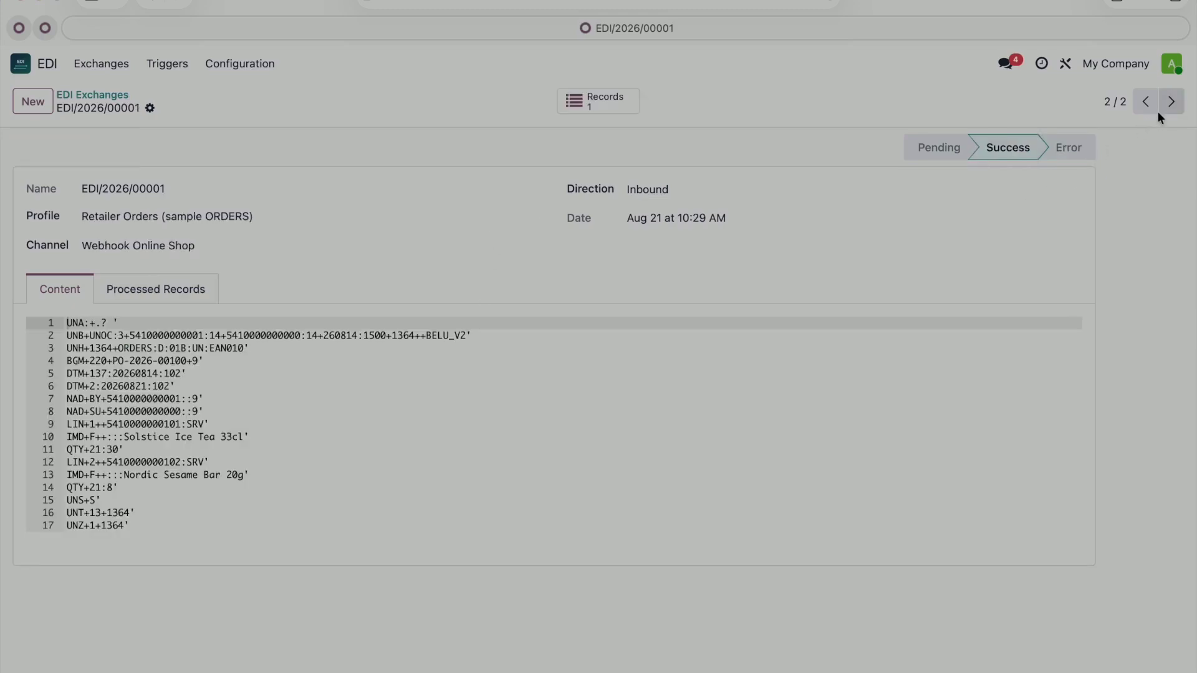
{"action": "left_click", "coordinate": [596, 113]}
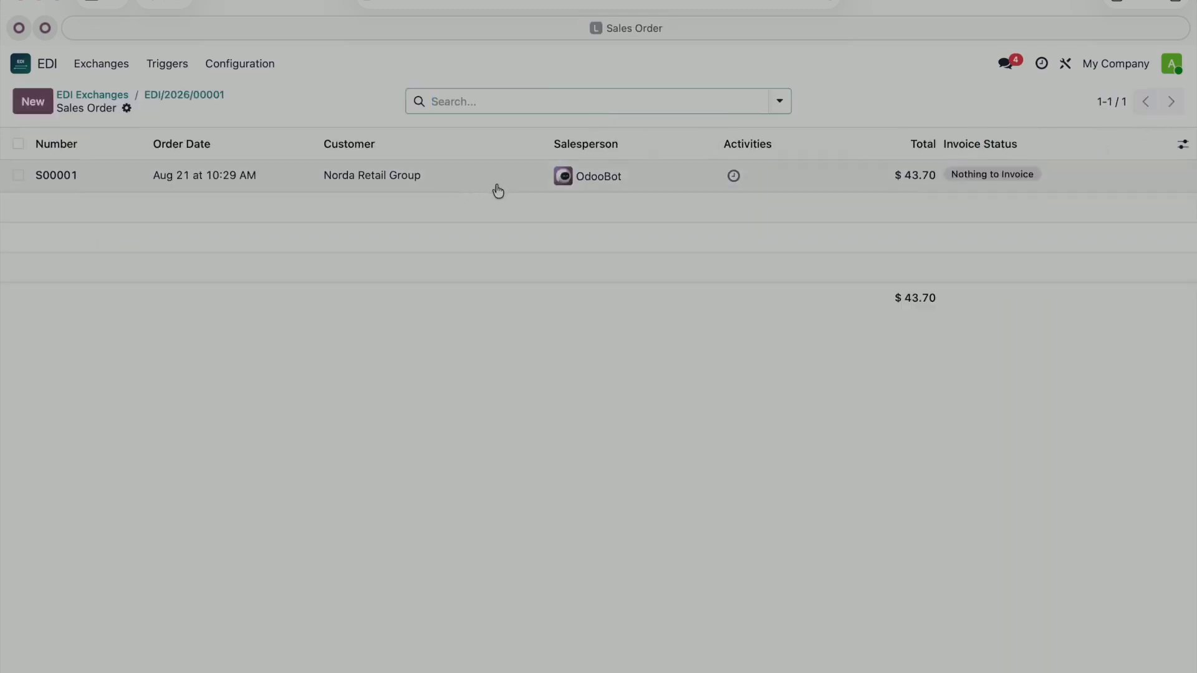
{"action": "left_click", "coordinate": [496, 185]}
{"action": "scroll", "coordinate": [502, 458], "scroll_direction": "left", "scroll_amount": 10}
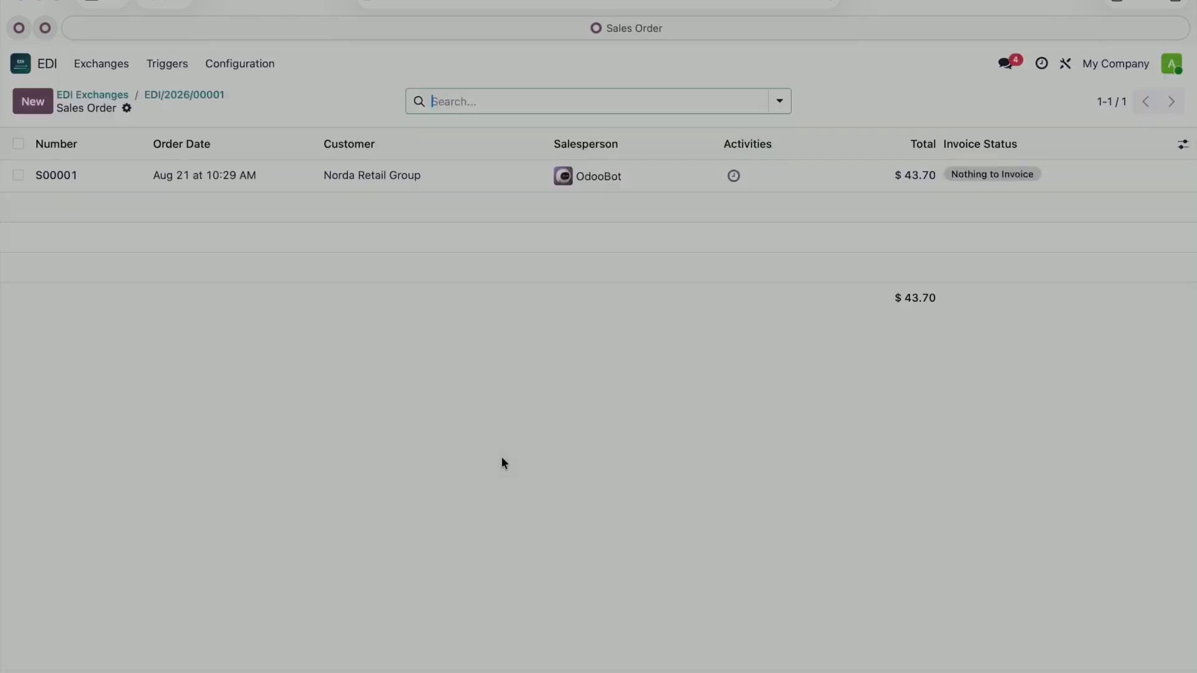
Return to the EDI channels and trigger polling on the FTP Supplier Feed channel.
{"action": "left_click", "coordinate": [104, 95]}
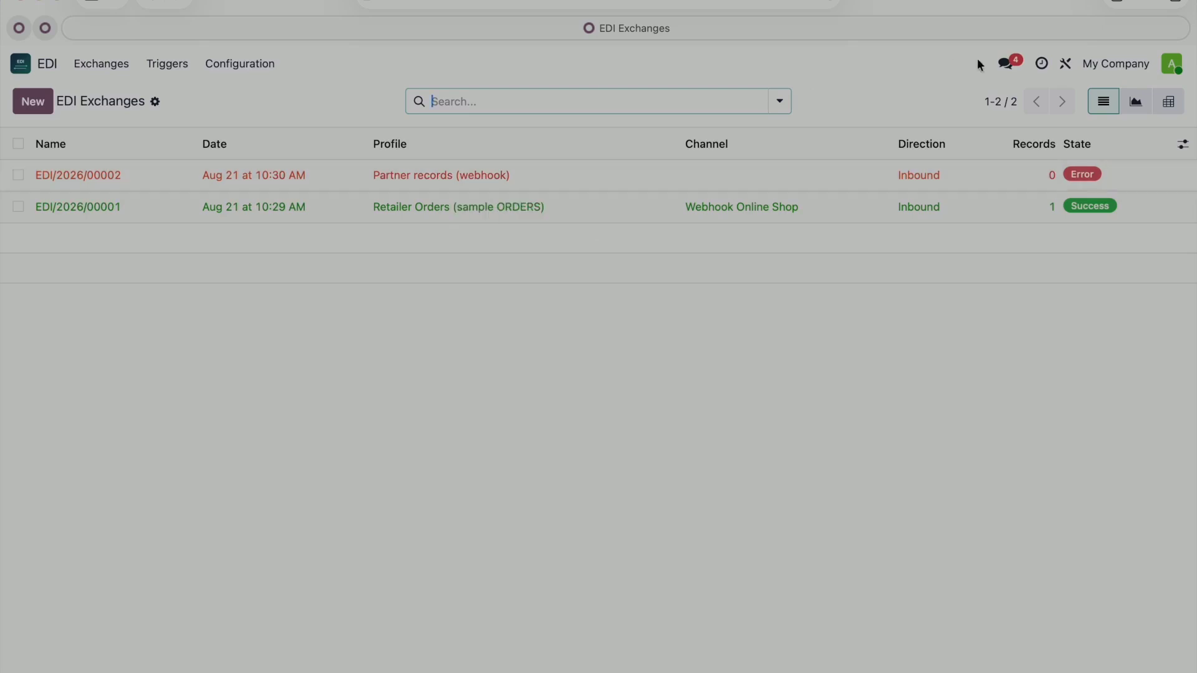
{"action": "left_click", "coordinate": [263, 61]}
{"action": "left_click", "coordinate": [252, 116]}
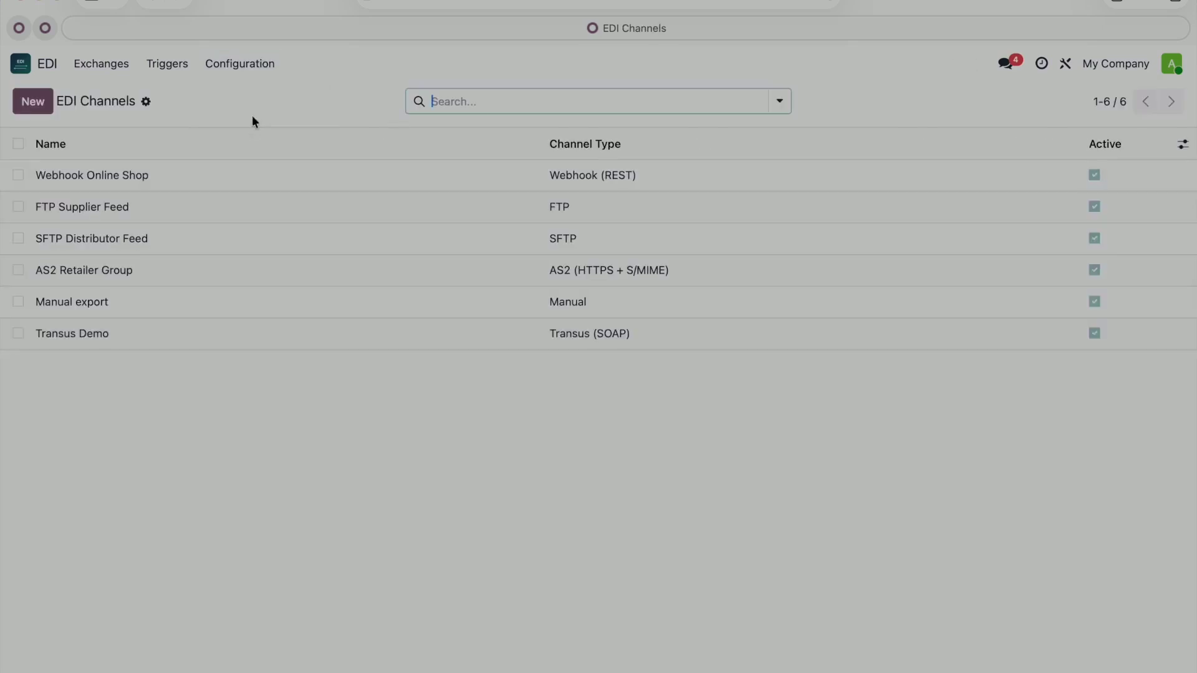
{"action": "left_click", "coordinate": [204, 207]}
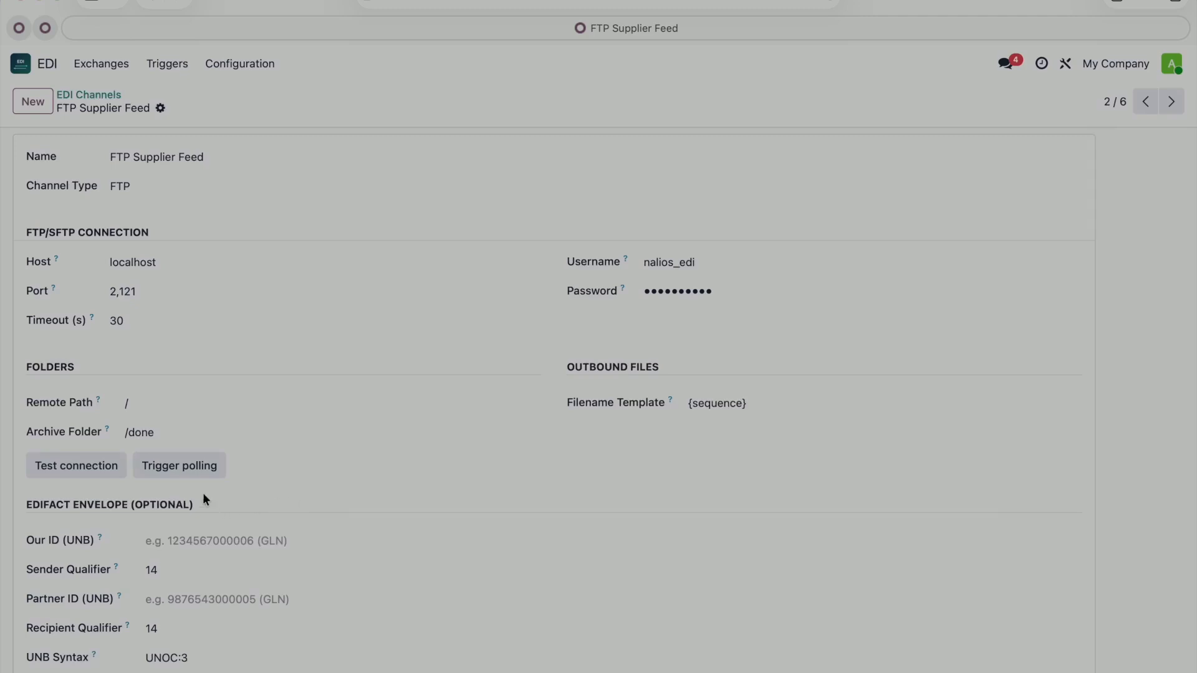
{"action": "left_click", "coordinate": [187, 466]}
Open the Retailer Orders (via FTP) exchange and examine its EDIFACT content.
{"action": "left_click", "coordinate": [101, 63]}
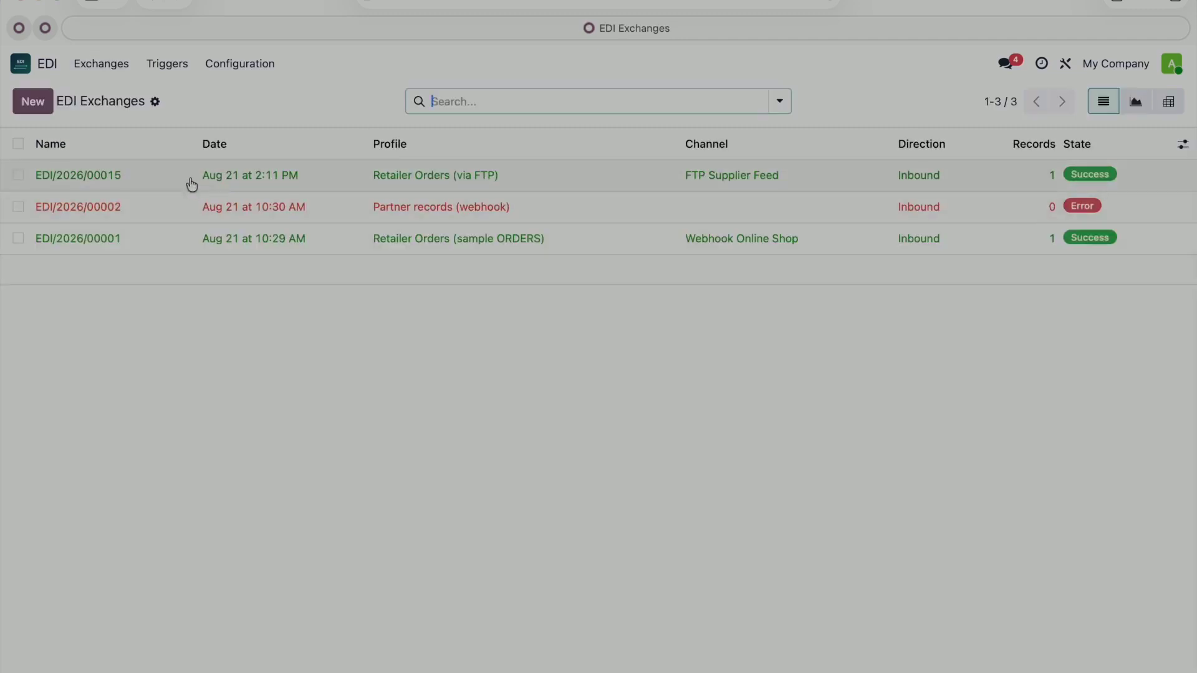
{"action": "left_click", "coordinate": [606, 173]}
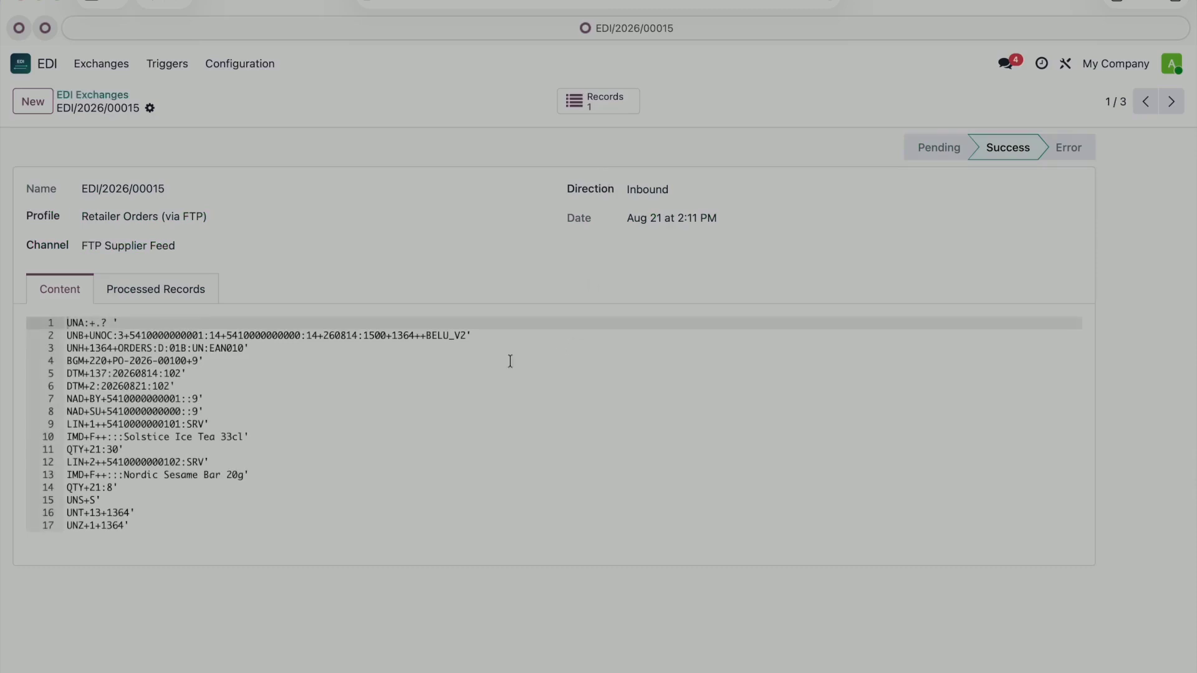
{"action": "left_click_drag", "start_coordinate": [66, 348], "coordinate": [208, 531]}
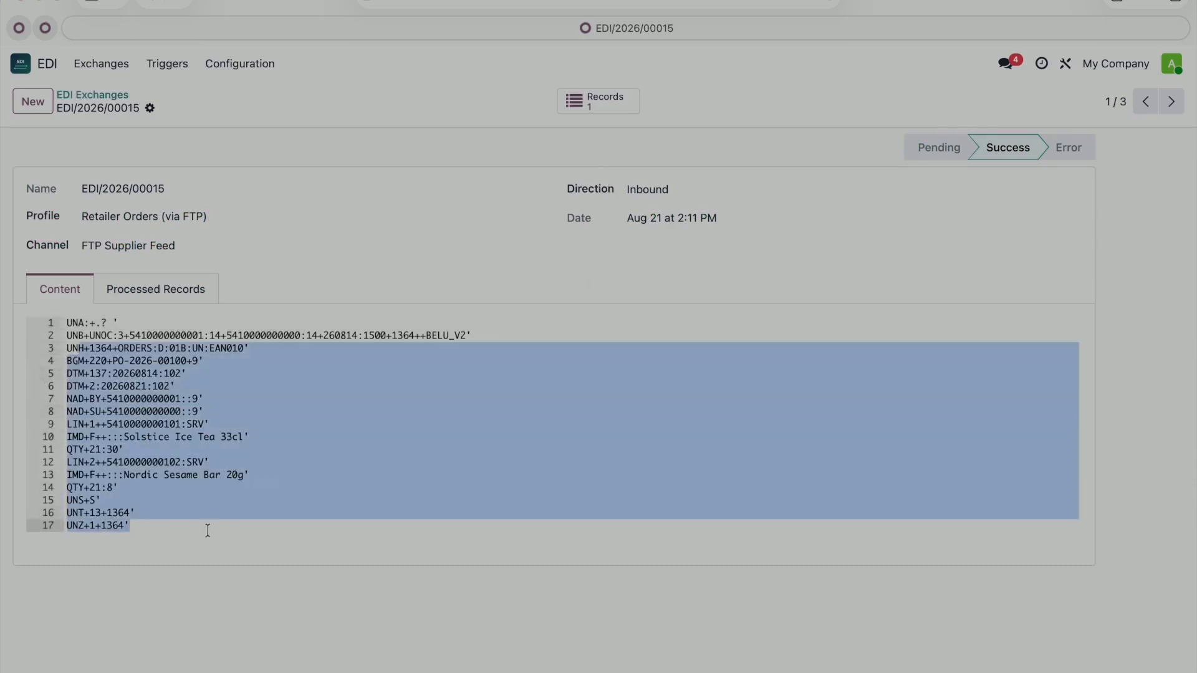
{"action": "left_click", "coordinate": [208, 530]}
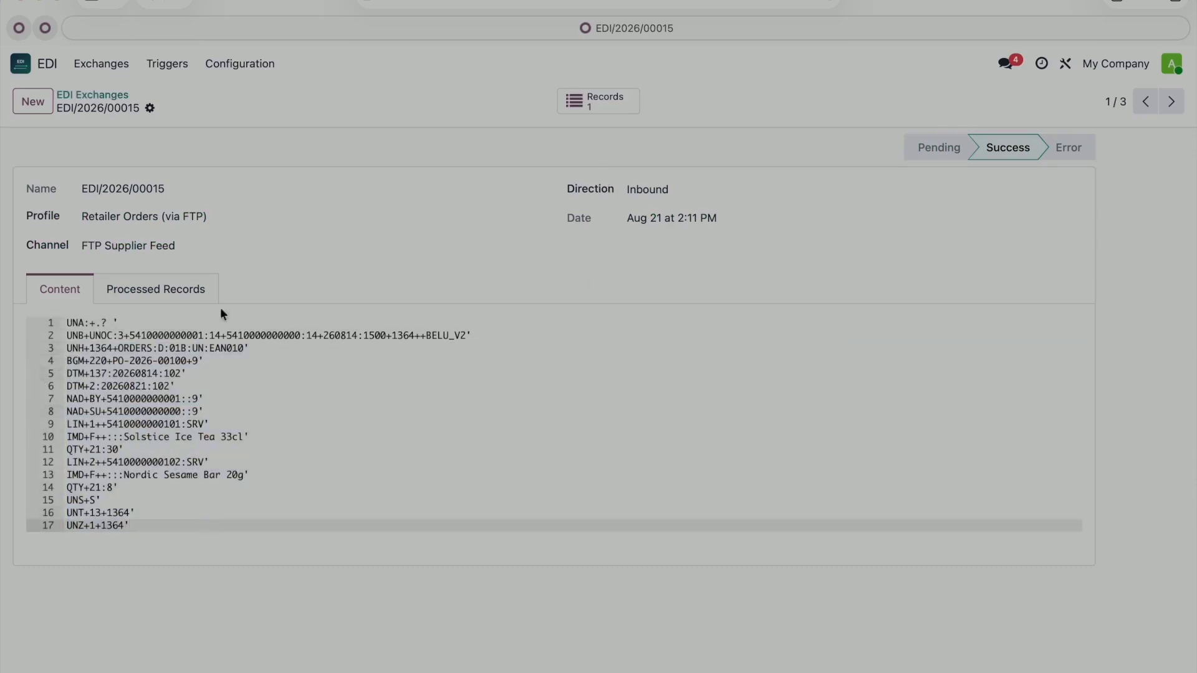
{"action": "scroll", "coordinate": [192, 375], "scroll_direction": "left", "scroll_amount": 5}
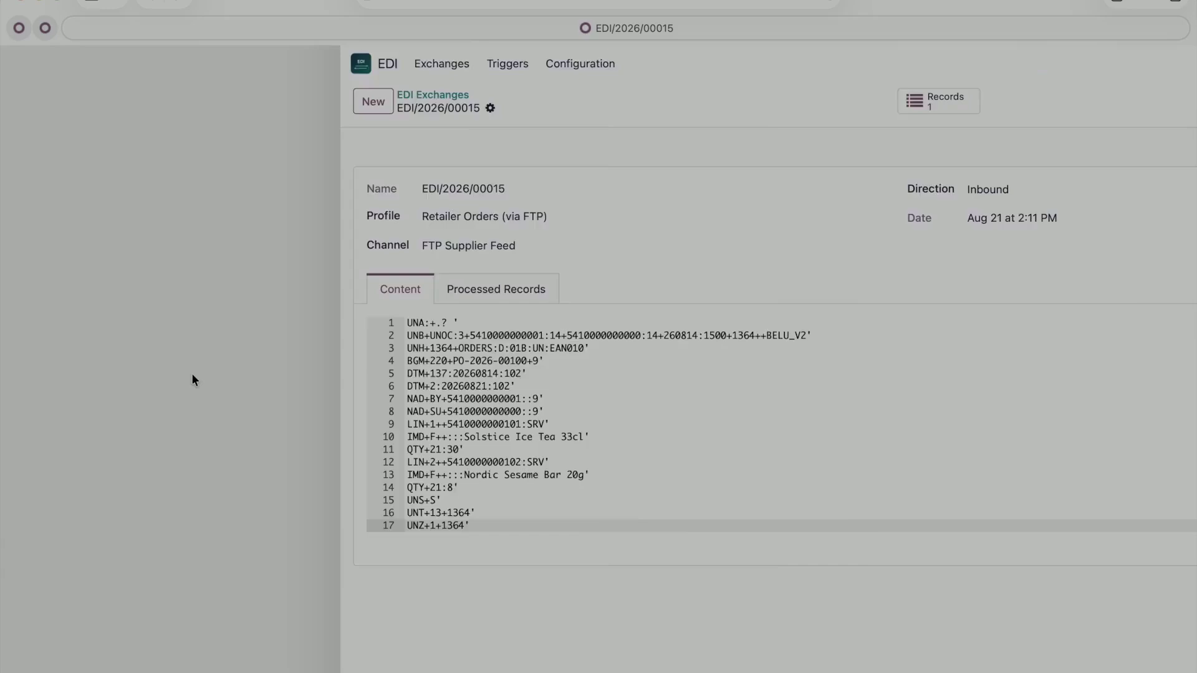
{"action": "left_click", "coordinate": [579, 173]}
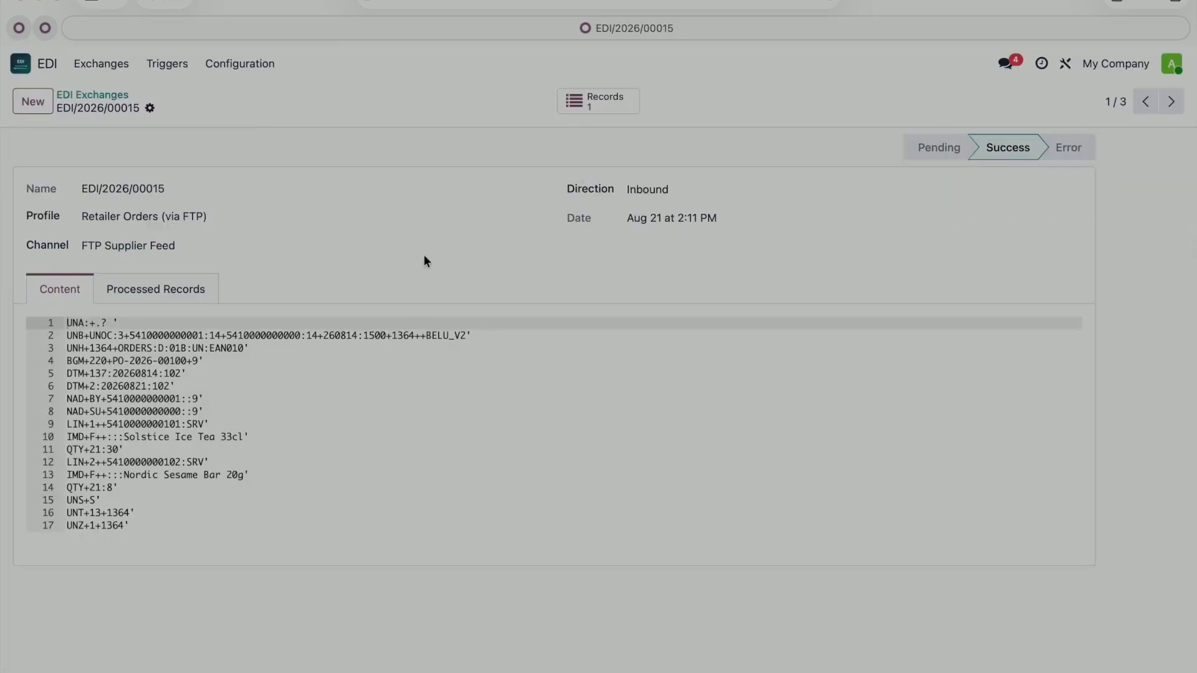
Check the exchange's Retailer Orders (via FTP) profile and open the sales order linked to the exchange.
{"action": "left_click", "coordinate": [532, 222]}
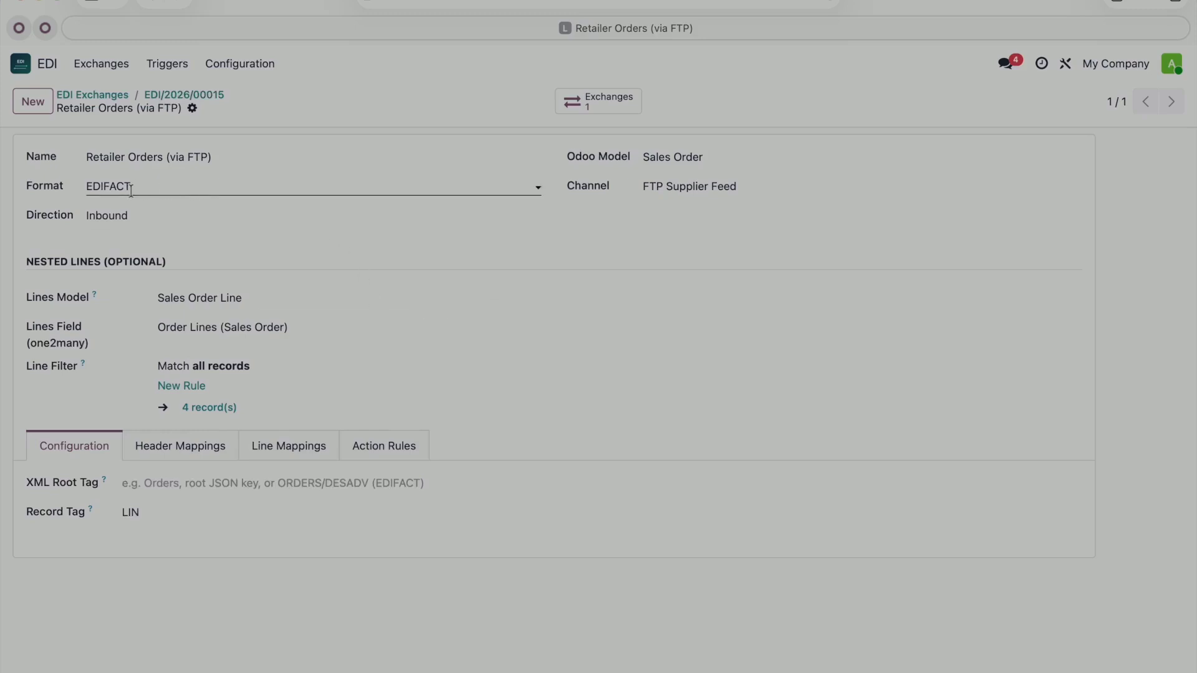
{"action": "left_click", "coordinate": [148, 2]}
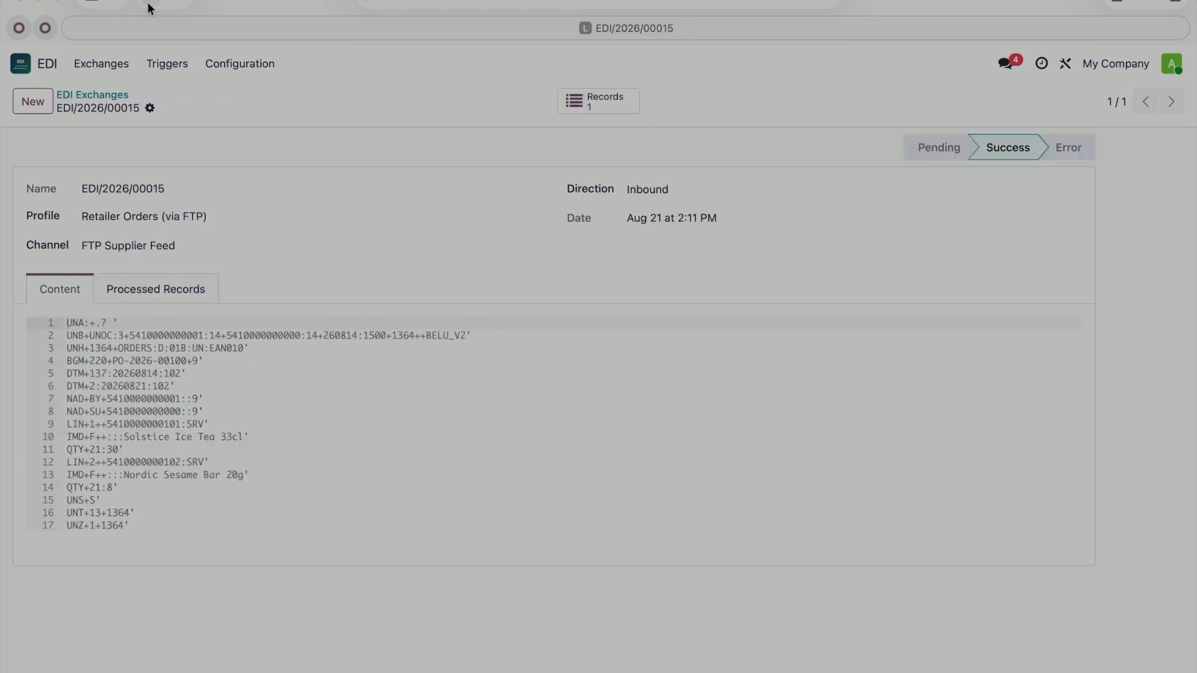
{"action": "left_click", "coordinate": [623, 104]}
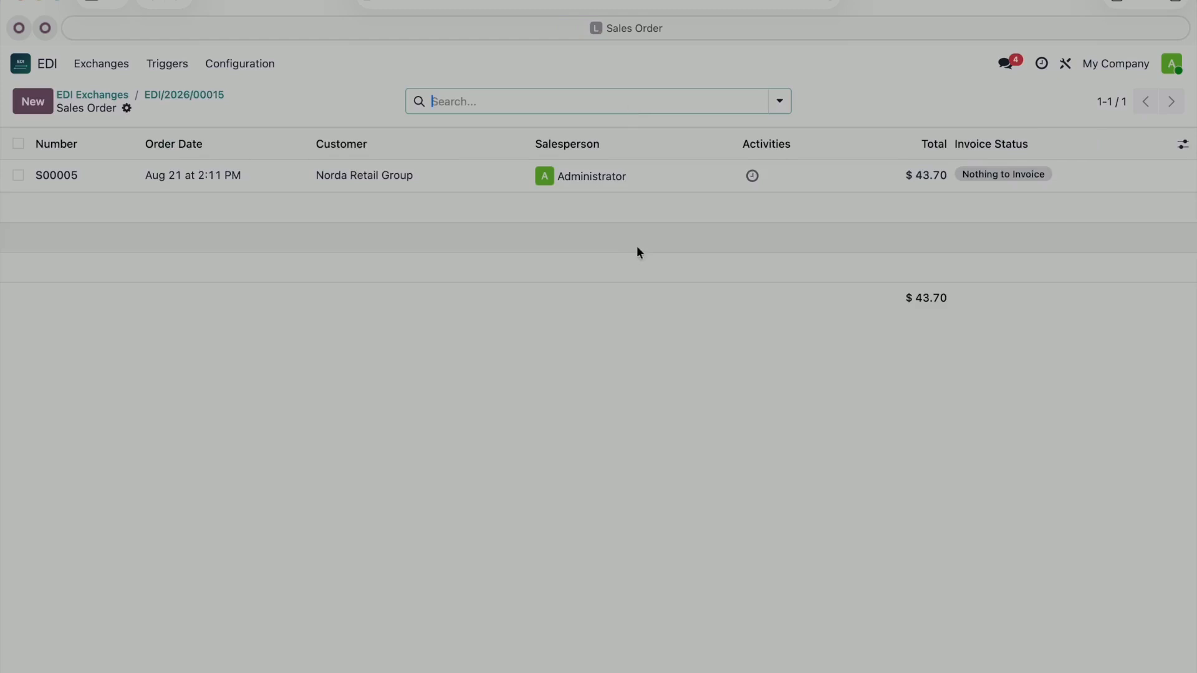
{"action": "left_click", "coordinate": [441, 179]}
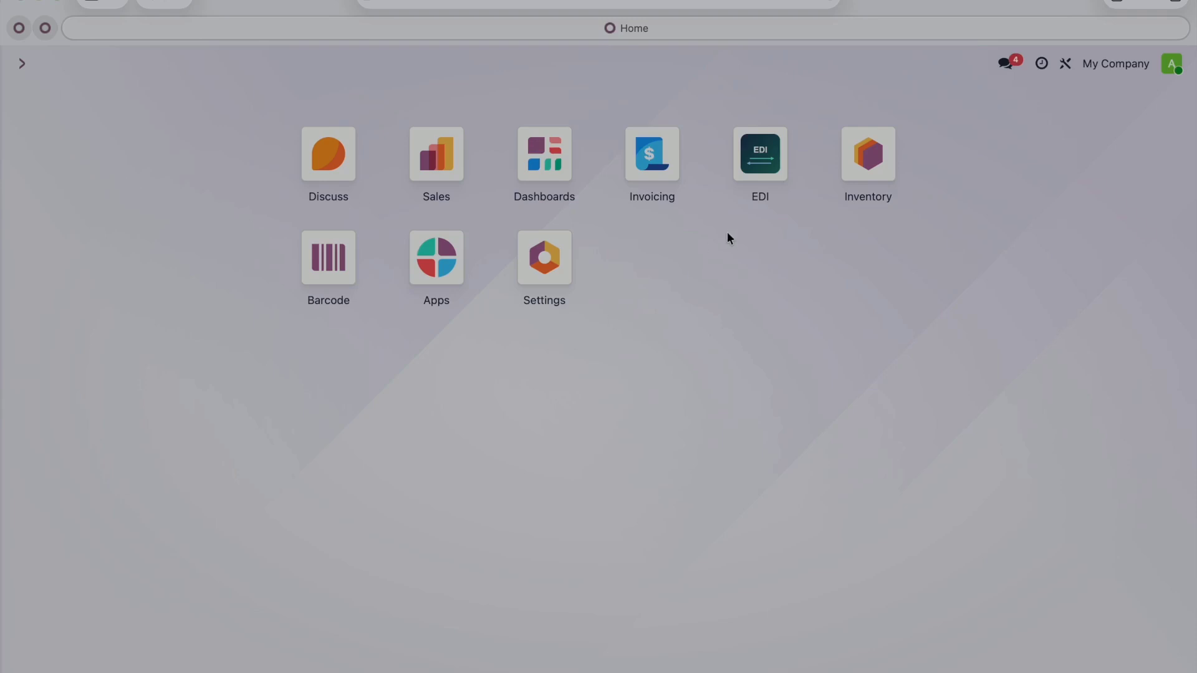
Go to the EDI triggers and check the conditions of "Send confirmation on order validation".
{"action": "left_click", "coordinate": [759, 156]}
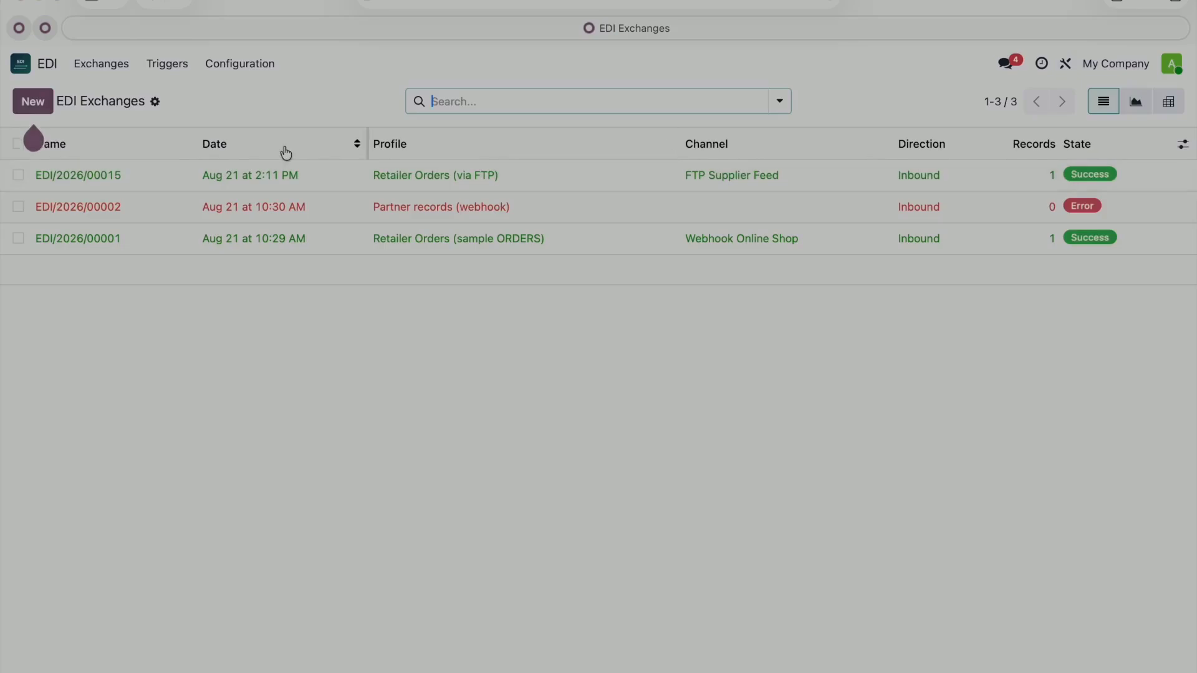
{"action": "left_click", "coordinate": [169, 69]}
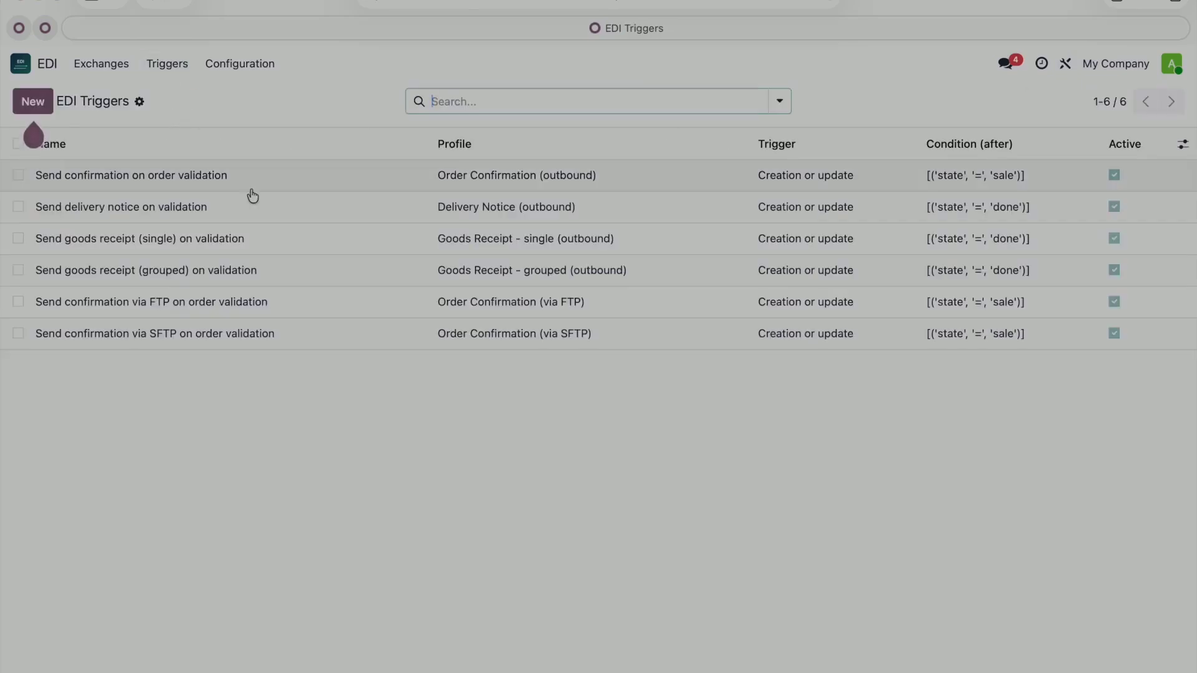
{"action": "left_click", "coordinate": [251, 190]}
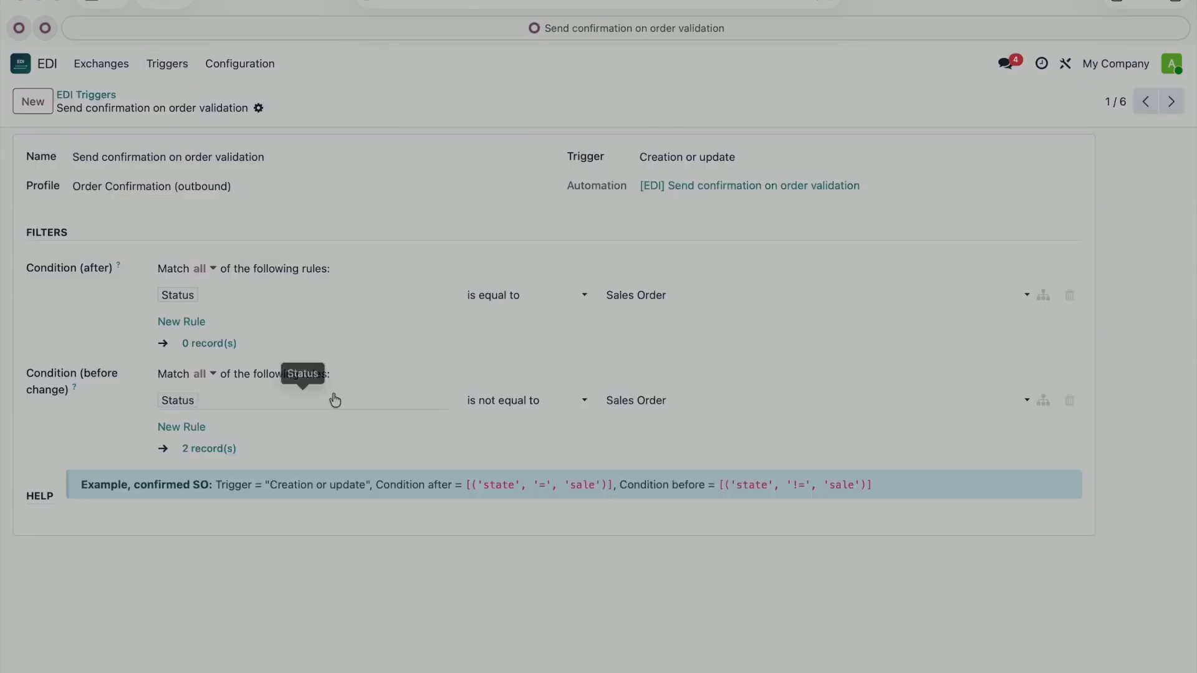
{"action": "scroll", "coordinate": [519, 443], "scroll_direction": "left", "scroll_amount": 10}
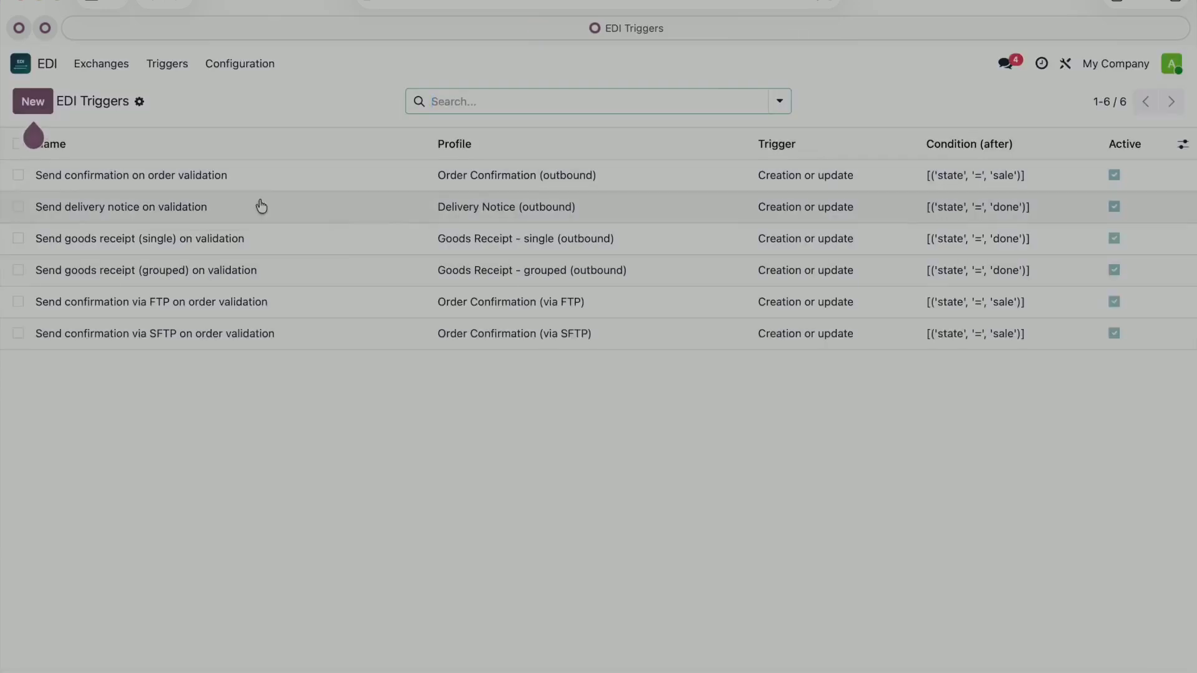
Open the "Send confirmation via FTP on order validation" trigger and review its before and after conditions.
{"action": "left_click", "coordinate": [275, 313]}
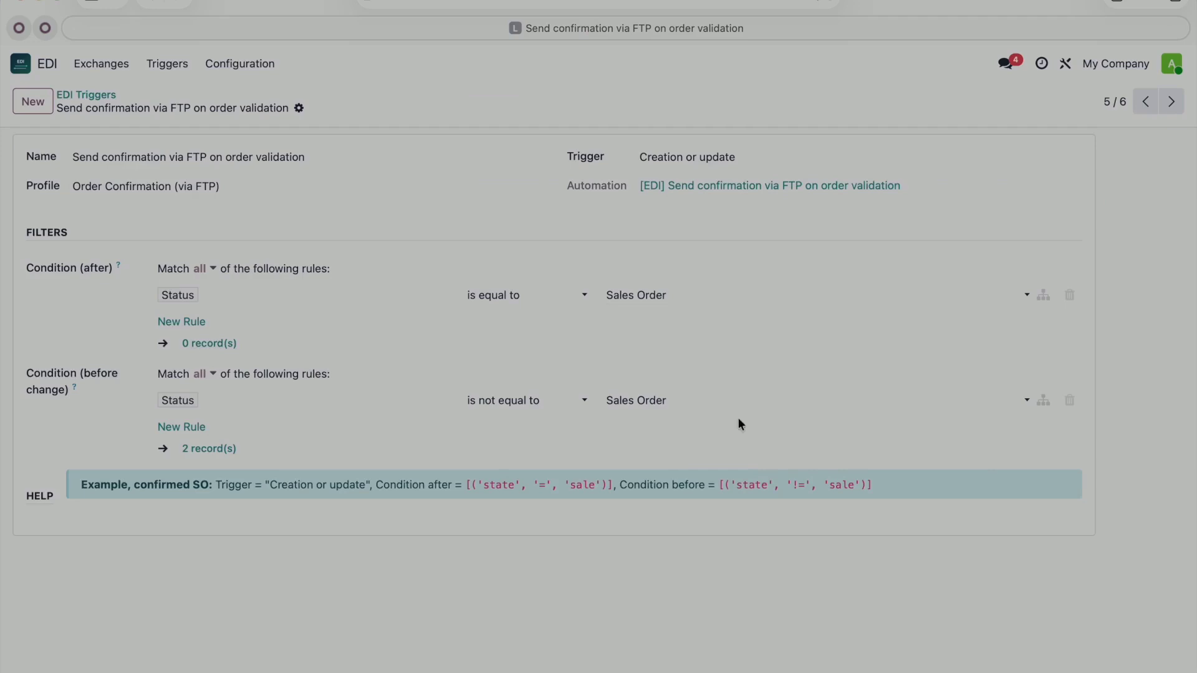
{"action": "left_click_drag", "start_coordinate": [787, 485], "coordinate": [816, 486]}
{"action": "double_click", "coordinate": [838, 485]}
{"action": "double_click", "coordinate": [583, 485]}
Open the imported Norda Retail Group quotation in the Sales app and confirm it.
{"action": "left_click", "coordinate": [39, 65]}
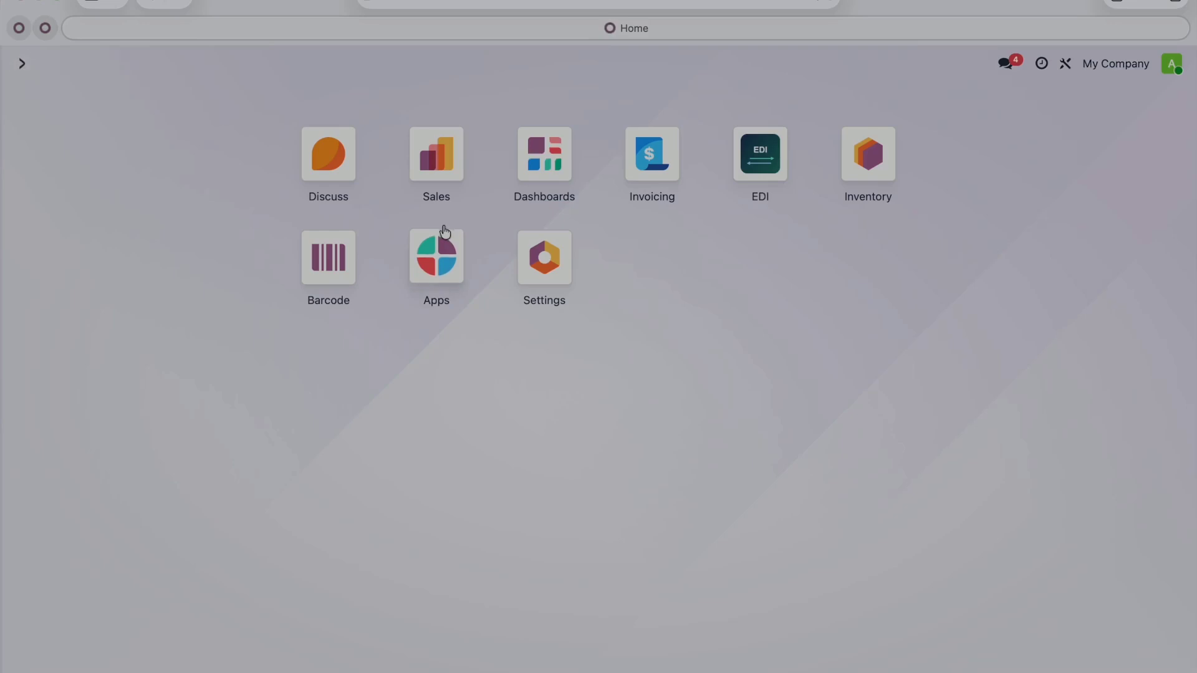
{"action": "left_click", "coordinate": [444, 169]}
{"action": "left_click", "coordinate": [298, 174]}
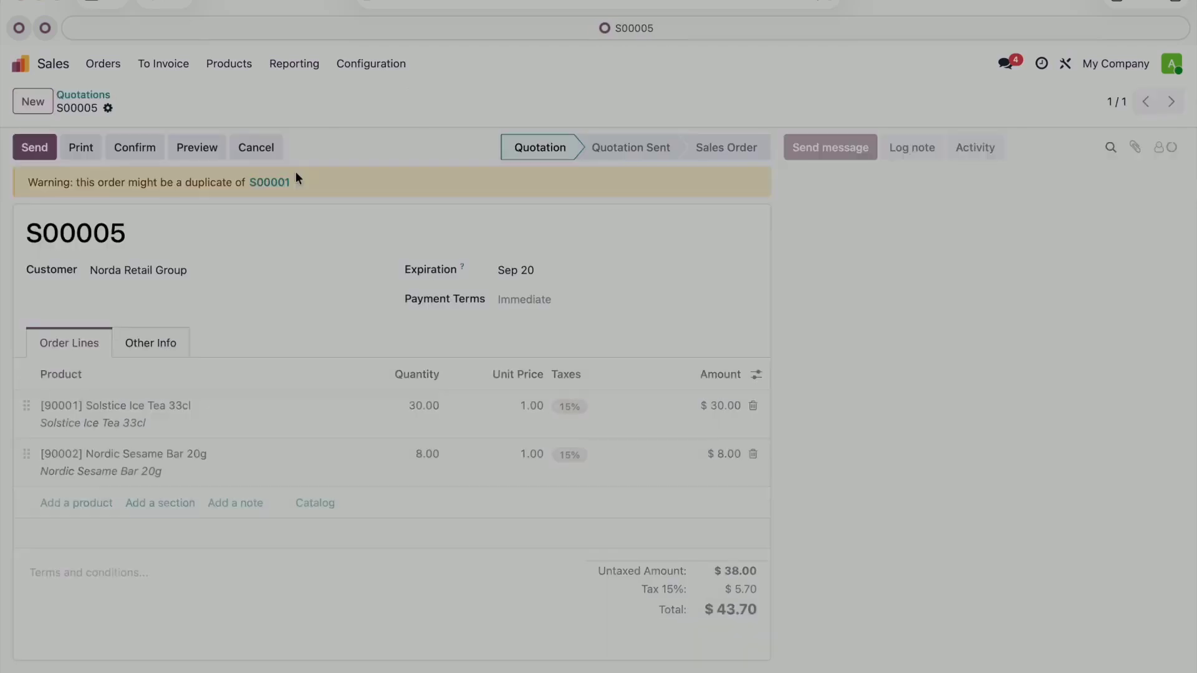
{"action": "left_click", "coordinate": [152, 153]}
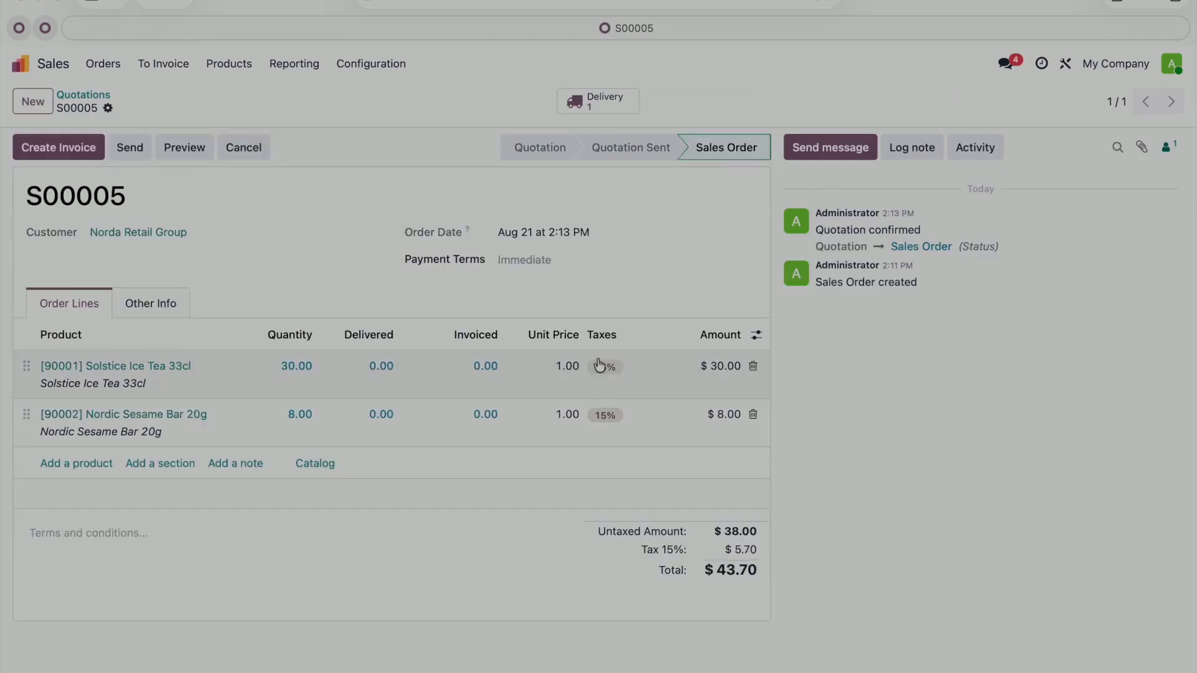
Switch to Finder and check the edi_test_mocks folder for the order confirmation file exported to ftp_root.
{"action": "key", "text": "ctrl+Up"}
{"action": "left_click", "coordinate": [1038, 576]}
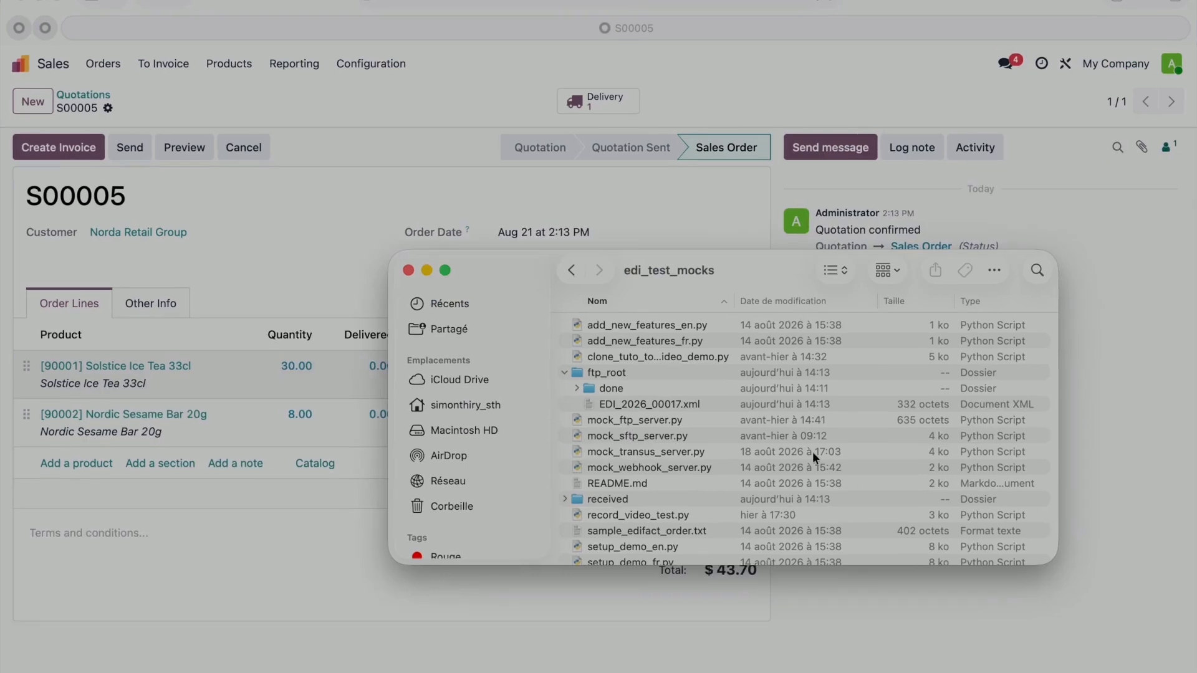
{"action": "scroll", "coordinate": [693, 423], "scroll_direction": "down", "scroll_amount": 3}
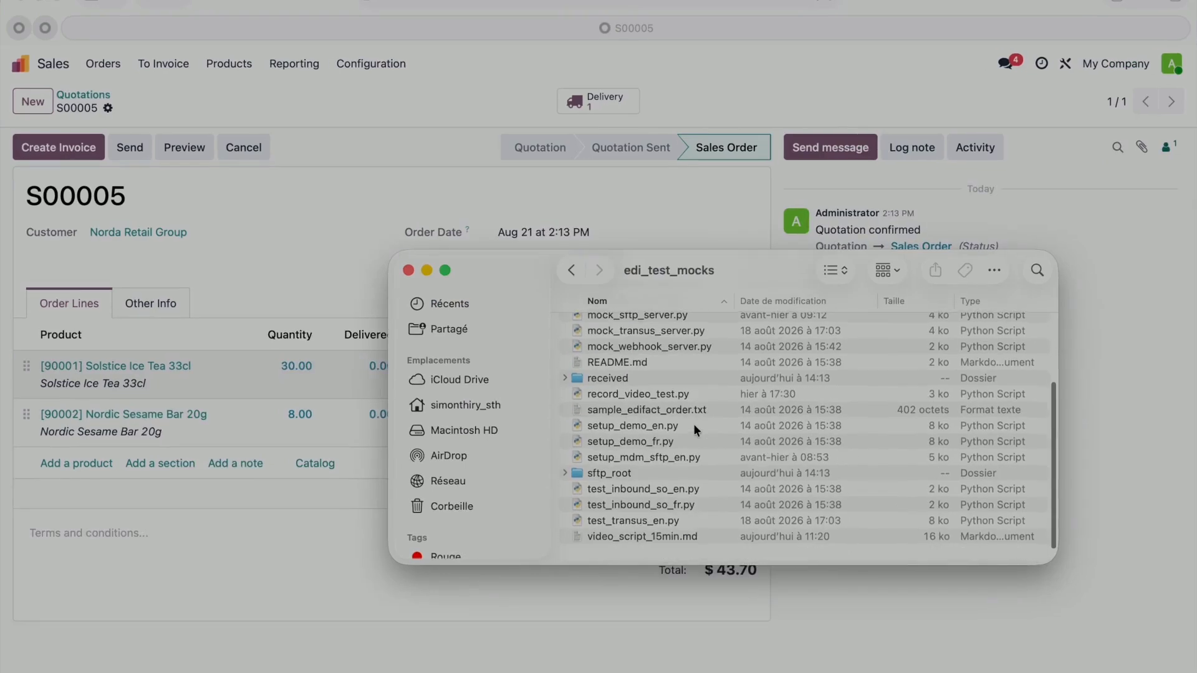
Open EDI_2026_00017.xml from the ftp_root folder in the browser and compare its contents with sales order S00005.
{"action": "scroll", "coordinate": [693, 424], "scroll_direction": "up", "scroll_amount": 4}
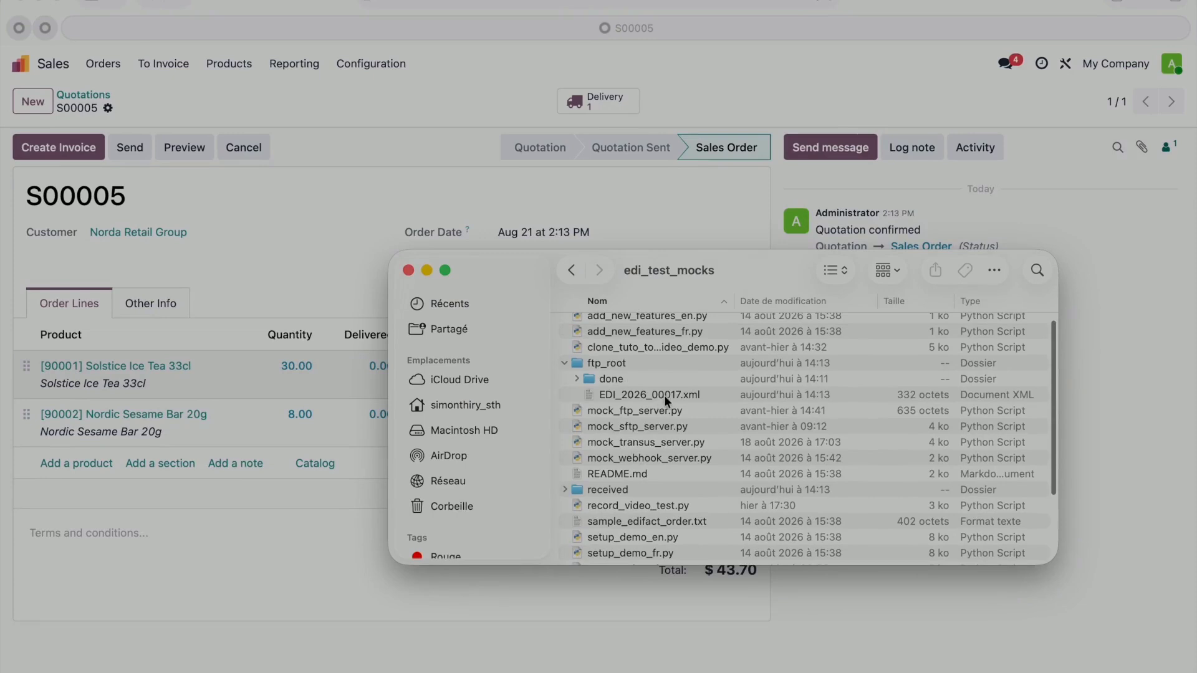
{"action": "double_click", "coordinate": [754, 395]}
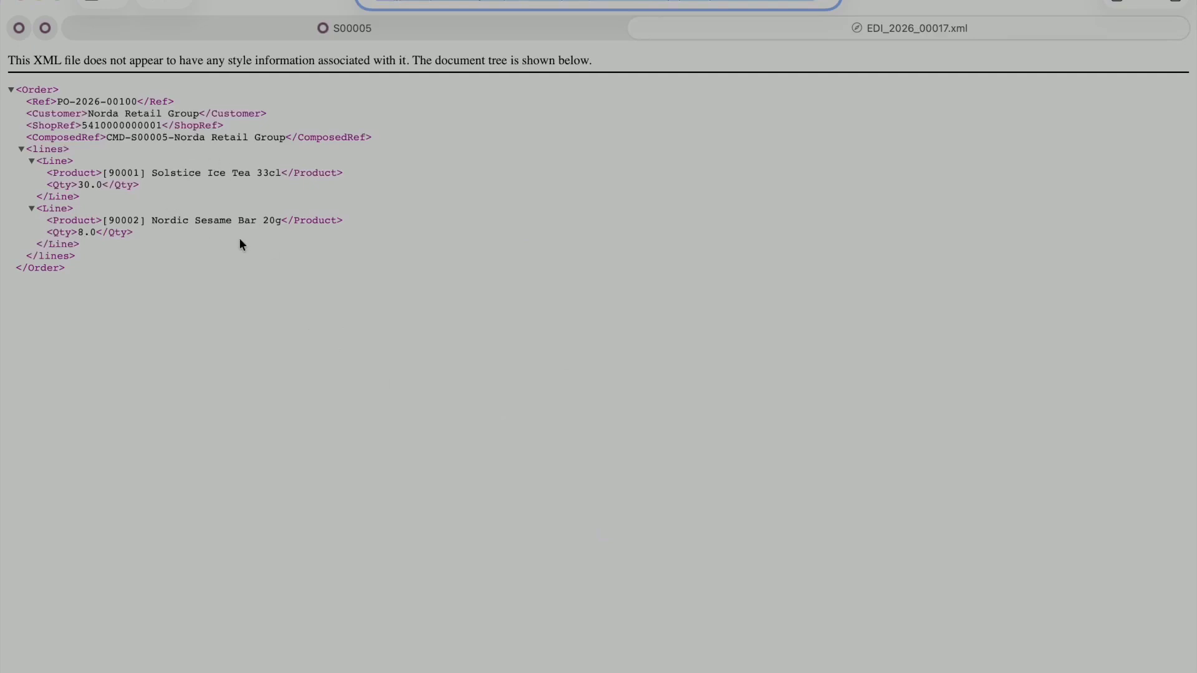
{"action": "key", "text": "super+Tab"}
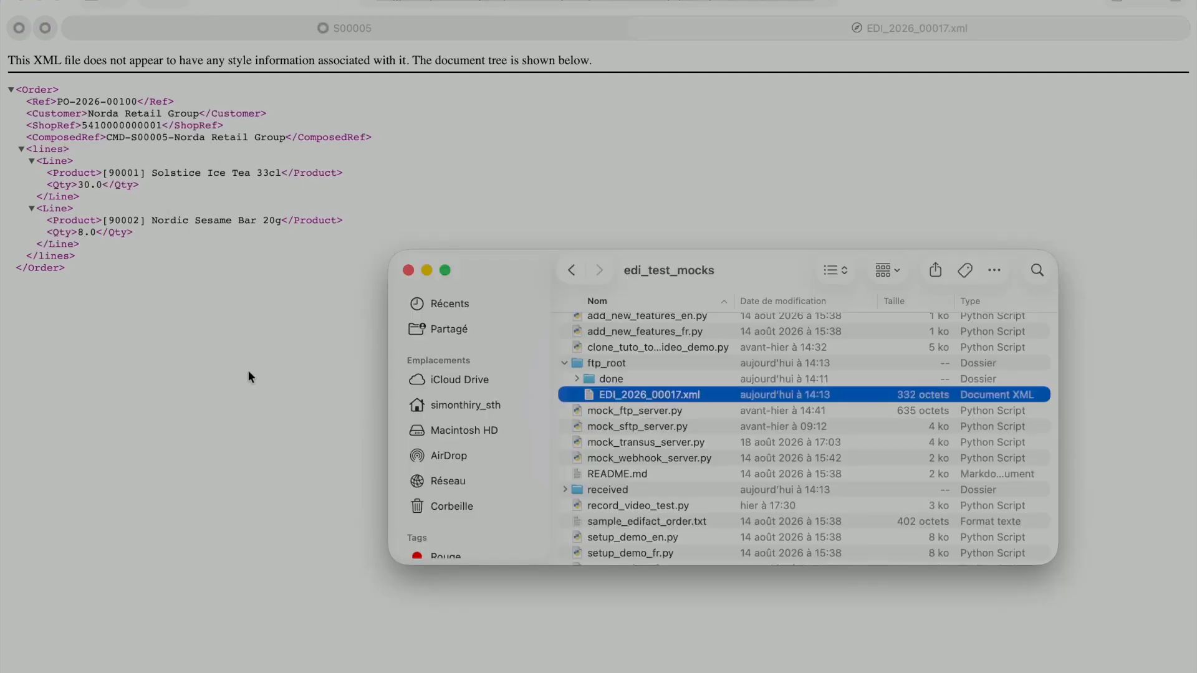
{"action": "left_click", "coordinate": [248, 377]}
{"action": "left_click", "coordinate": [372, 28]}
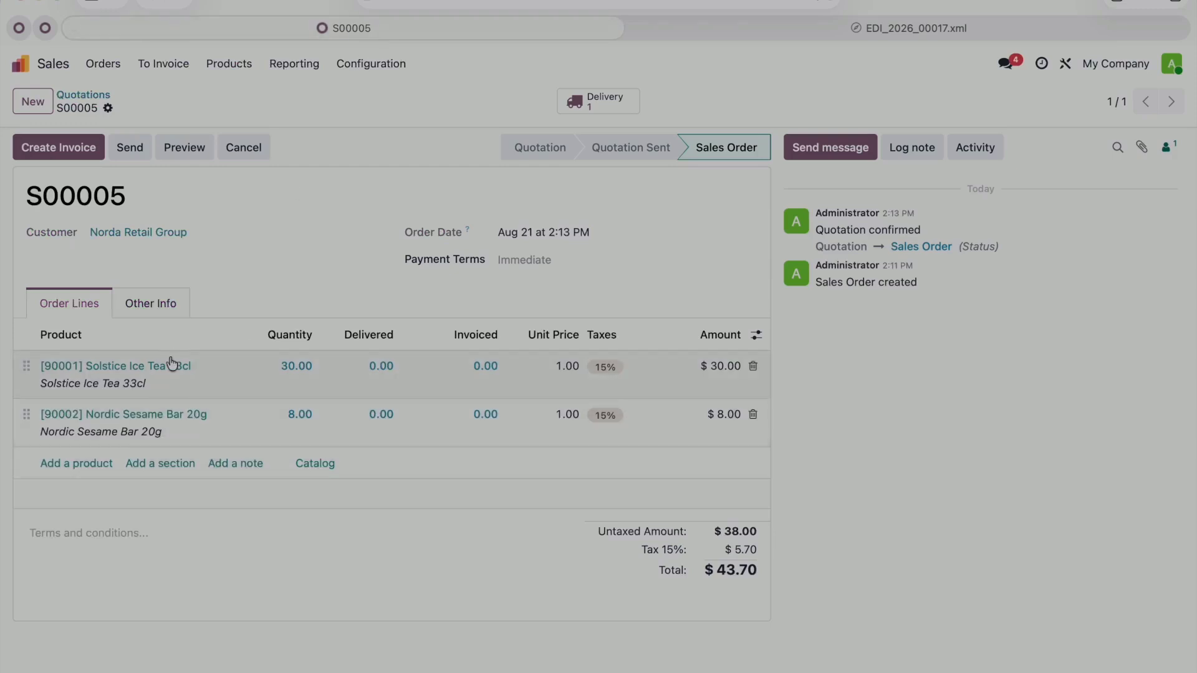
{"action": "left_click", "coordinate": [694, 34]}
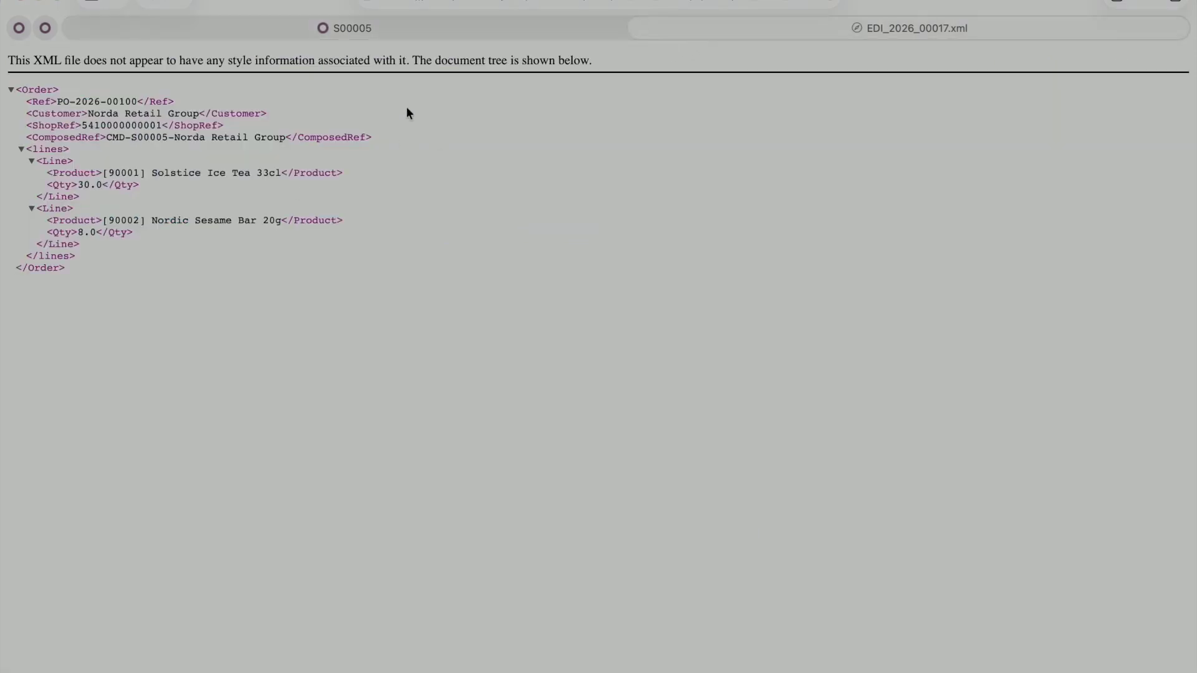
{"action": "left_click", "coordinate": [449, 34]}
{"action": "left_click", "coordinate": [724, 26]}
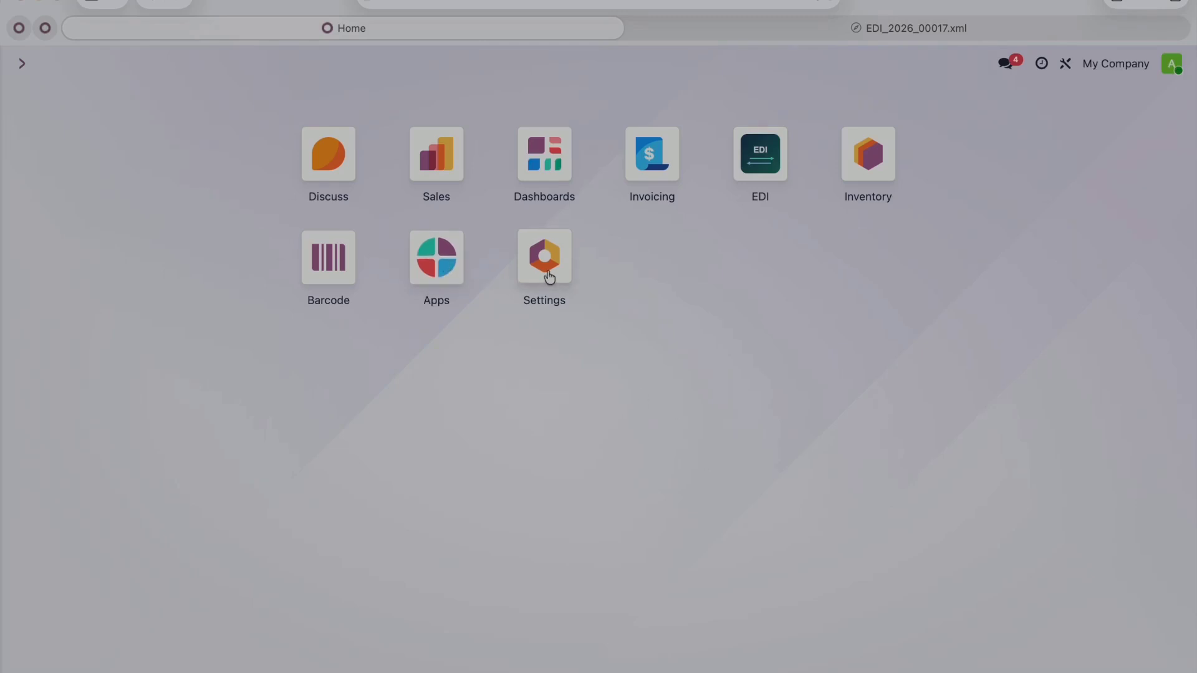
Open the EDI section of the Odoo settings and review the AS2 and Automatic Polling options.
{"action": "left_click", "coordinate": [548, 272]}
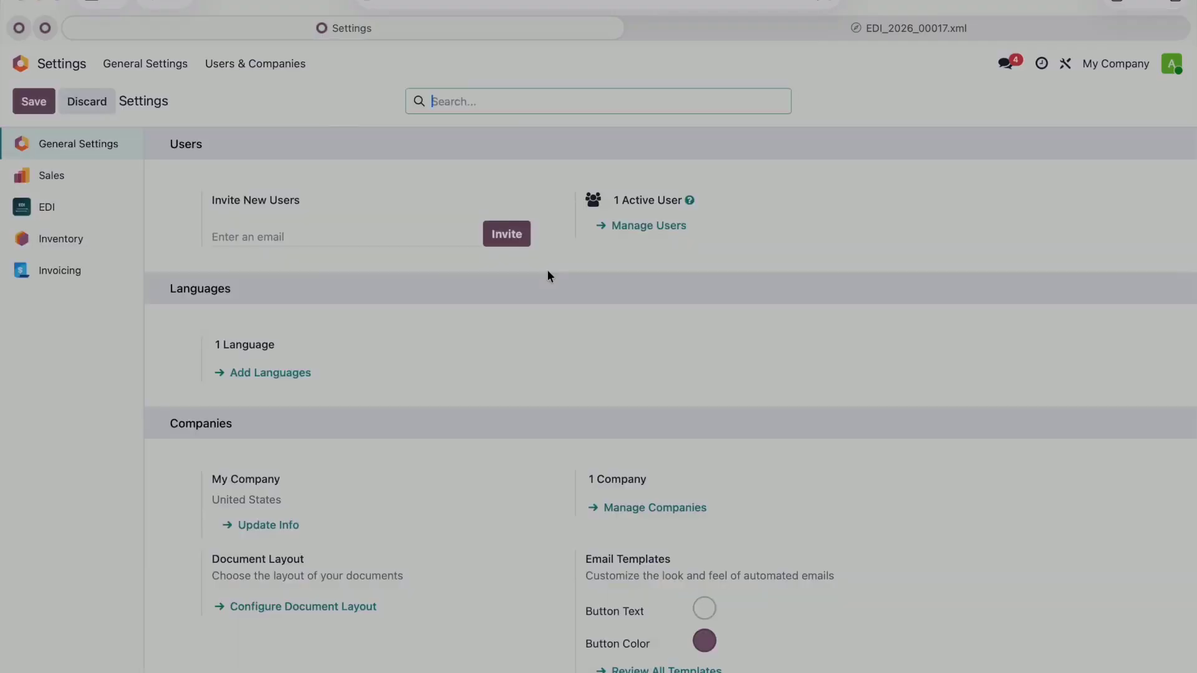
{"action": "left_click", "coordinate": [55, 212]}
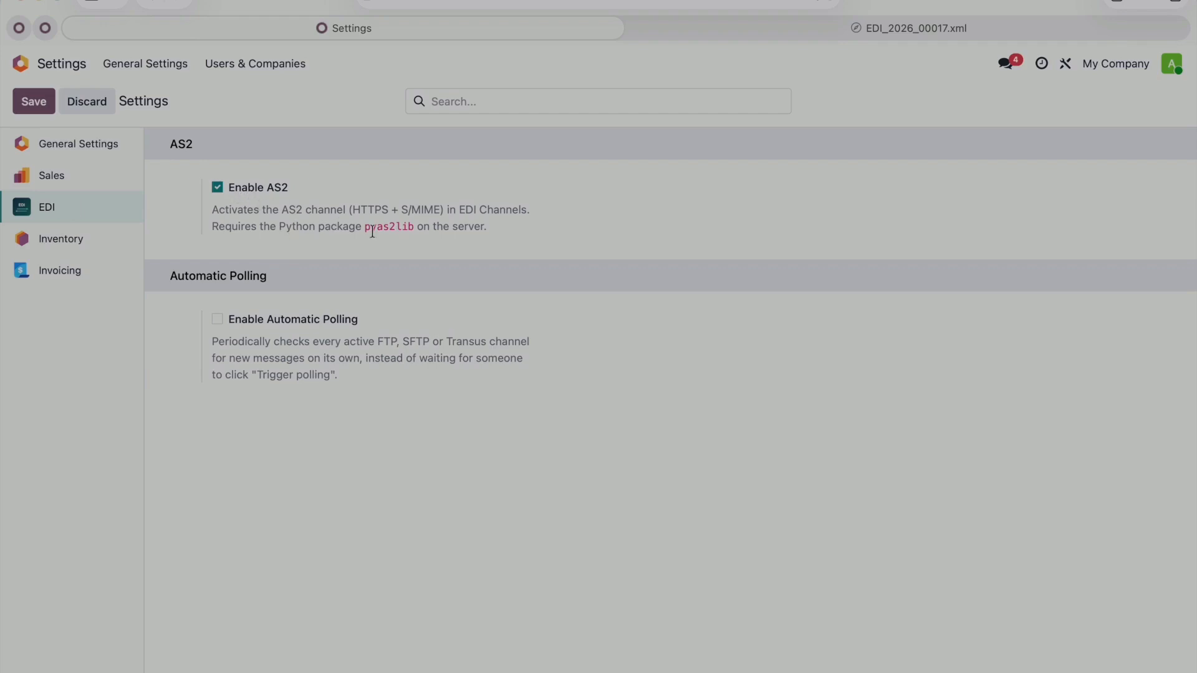
{"action": "double_click", "coordinate": [193, 275]}
Enable automatic polling and try Hours and Days as the interval unit, ending on Hours.
{"action": "left_click", "coordinate": [217, 319]}
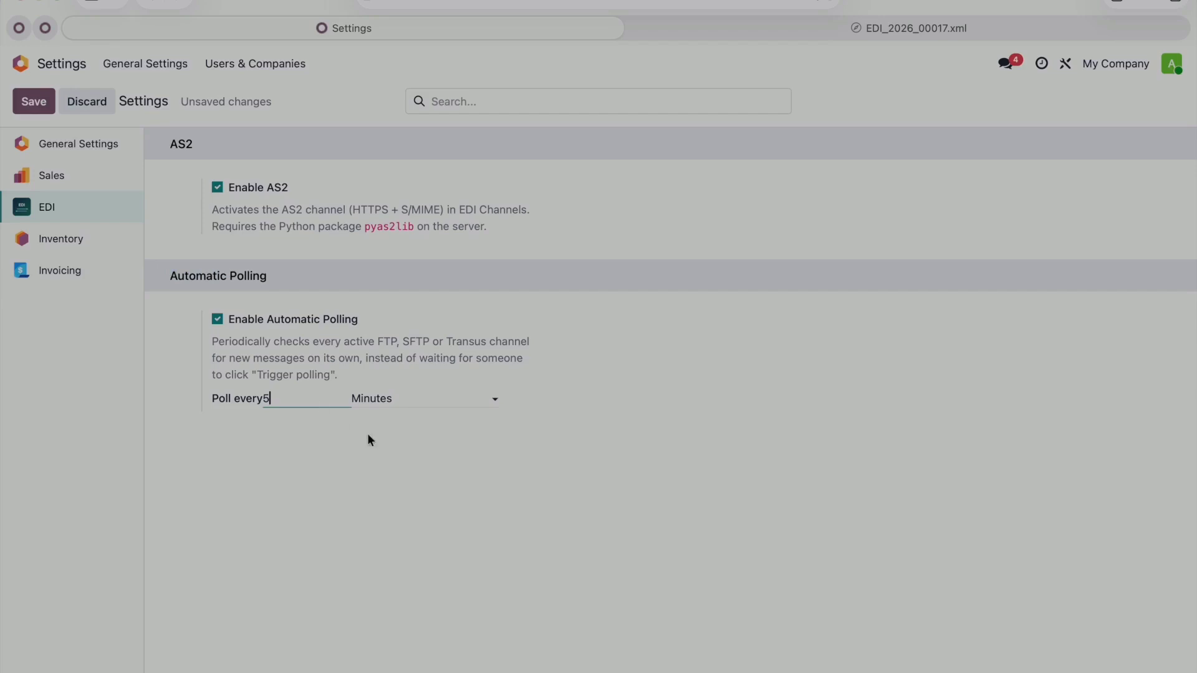
{"action": "left_click", "coordinate": [495, 402]}
{"action": "left_click", "coordinate": [423, 448]}
{"action": "left_click", "coordinate": [481, 398]}
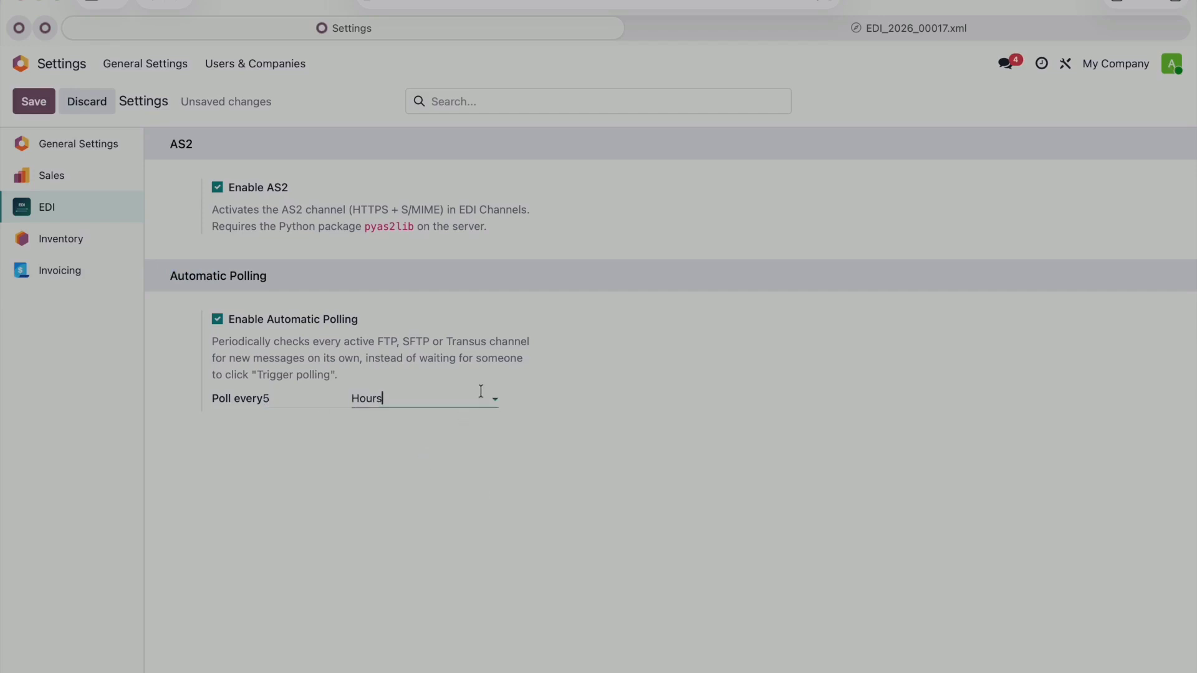
{"action": "left_click", "coordinate": [434, 467]}
{"action": "left_click", "coordinate": [430, 399]}
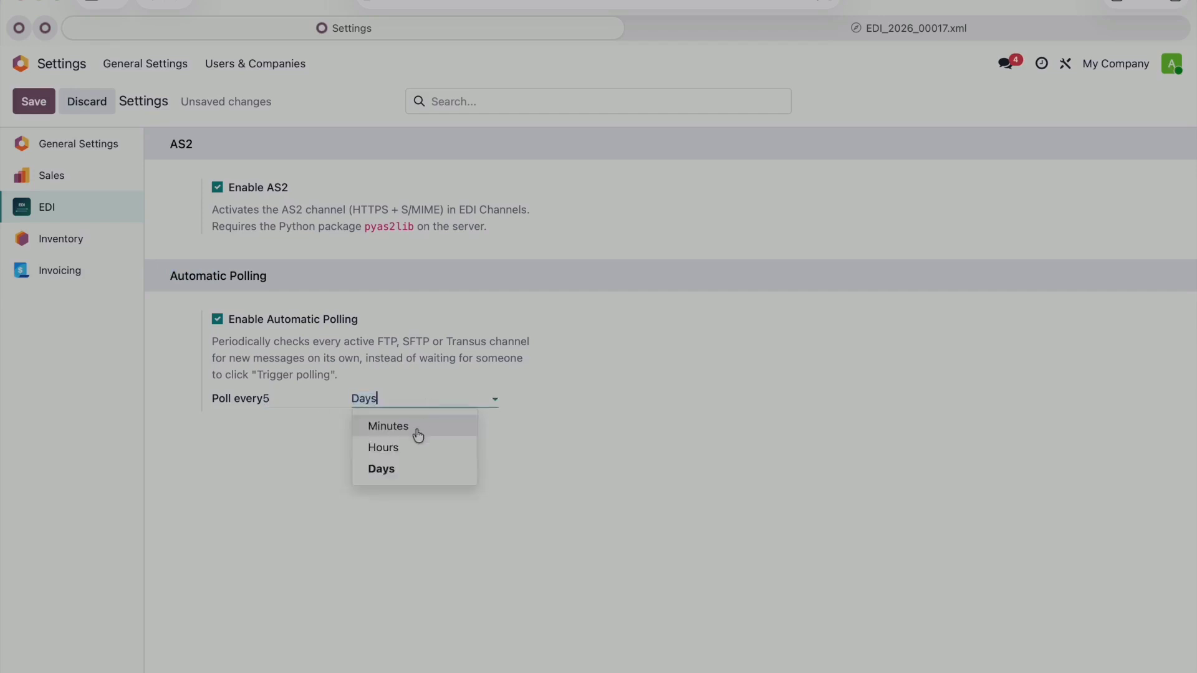
{"action": "left_click", "coordinate": [412, 448]}
{"action": "left_click", "coordinate": [293, 394]}
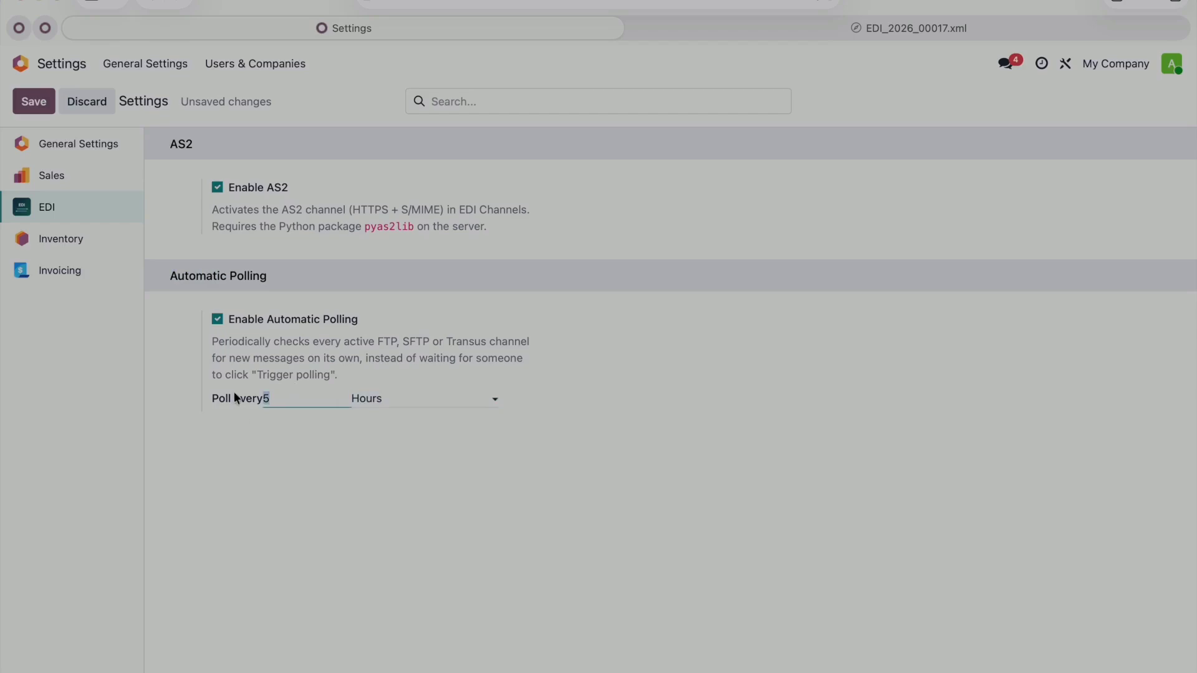
Disable automatic polling again and leave the settings, discarding the unsaved changes.
{"action": "left_click", "coordinate": [219, 320]}
{"action": "left_click", "coordinate": [64, 63]}
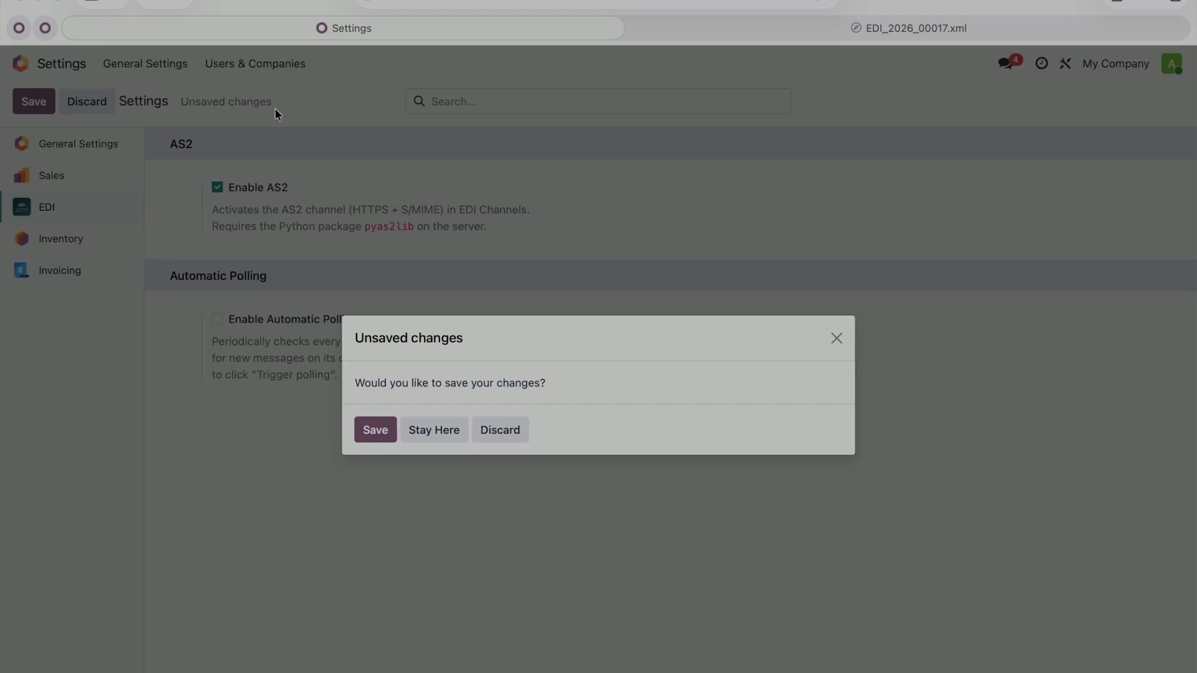
{"action": "left_click", "coordinate": [507, 432]}
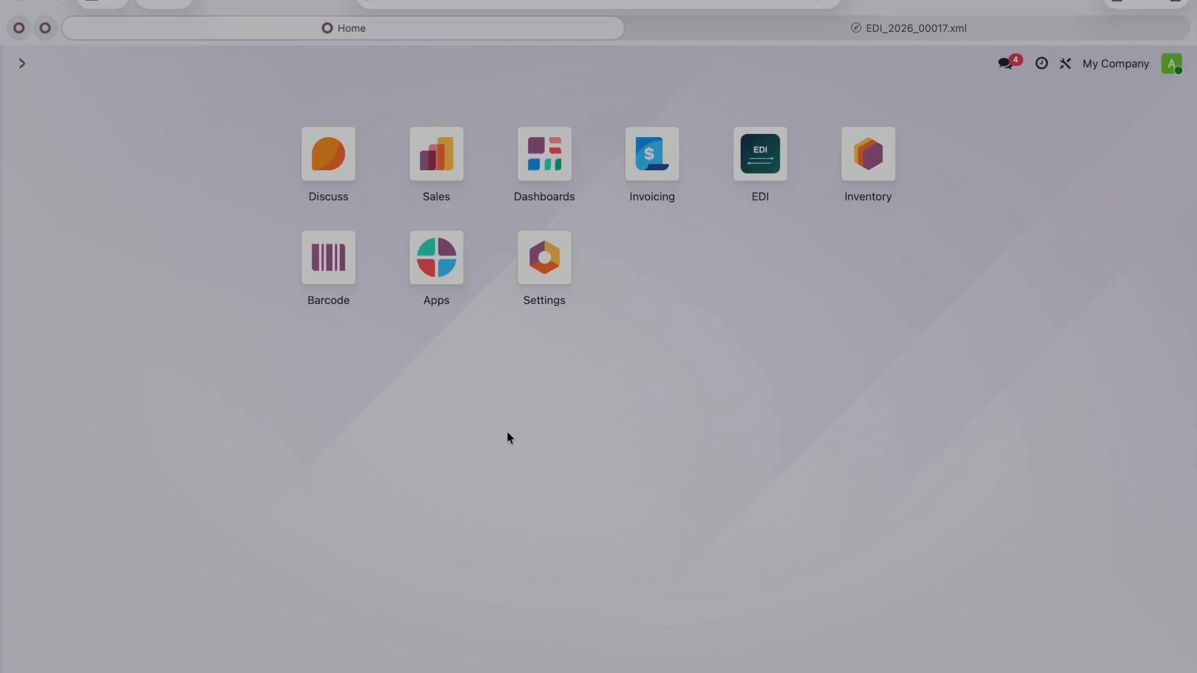